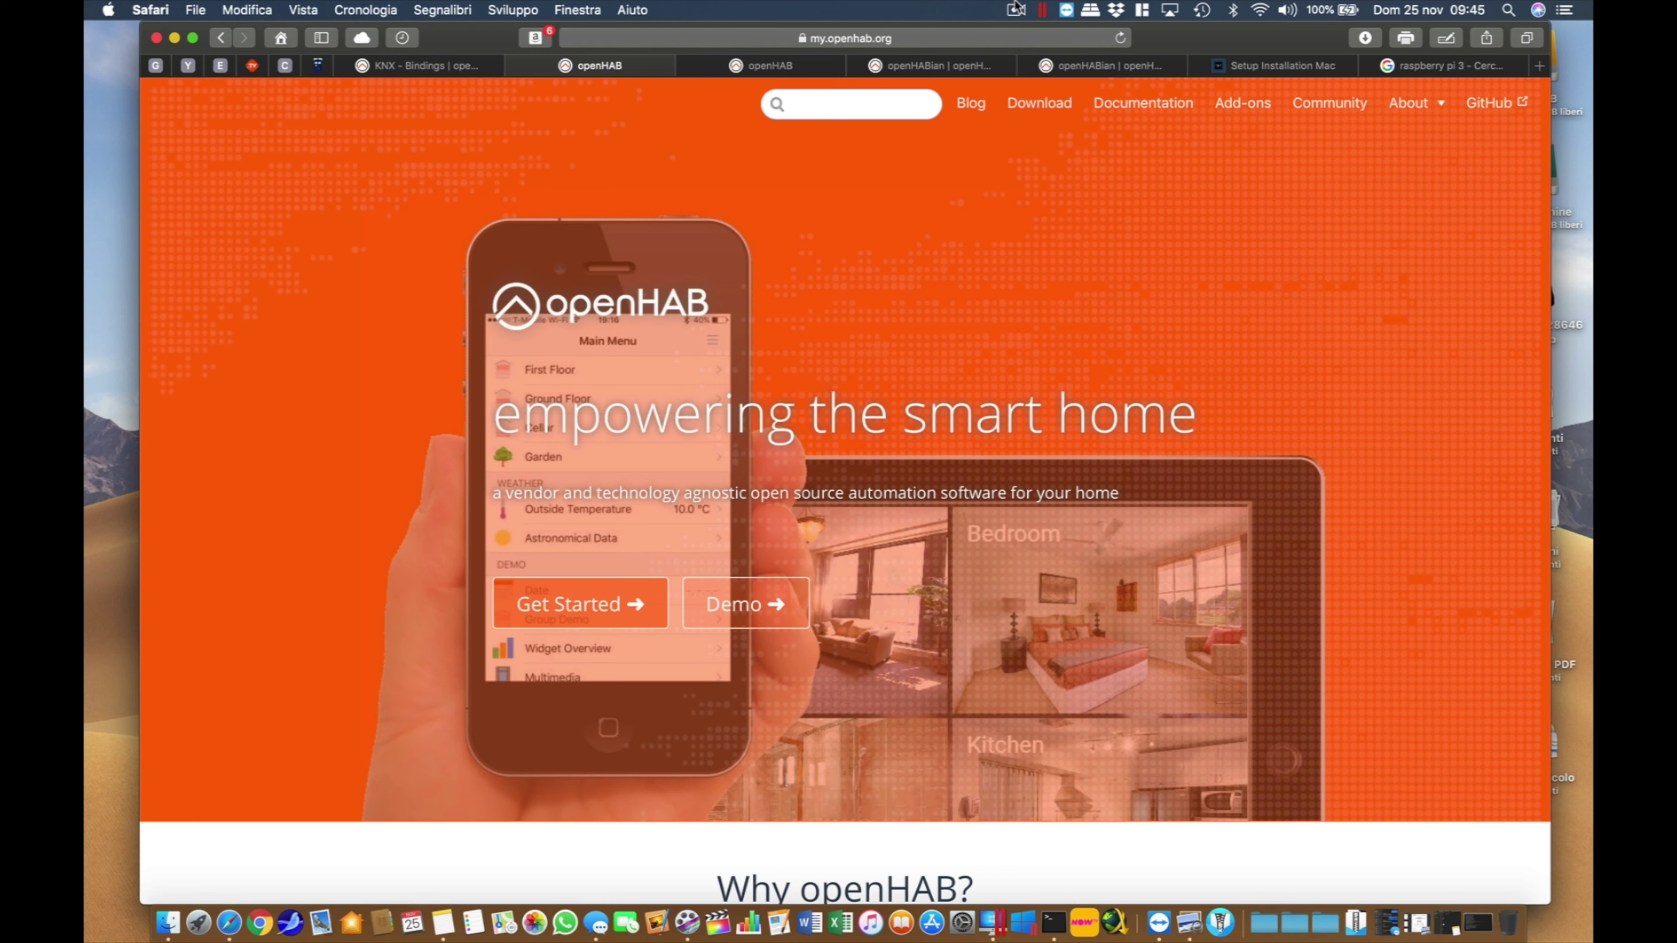
click(1016, 8)
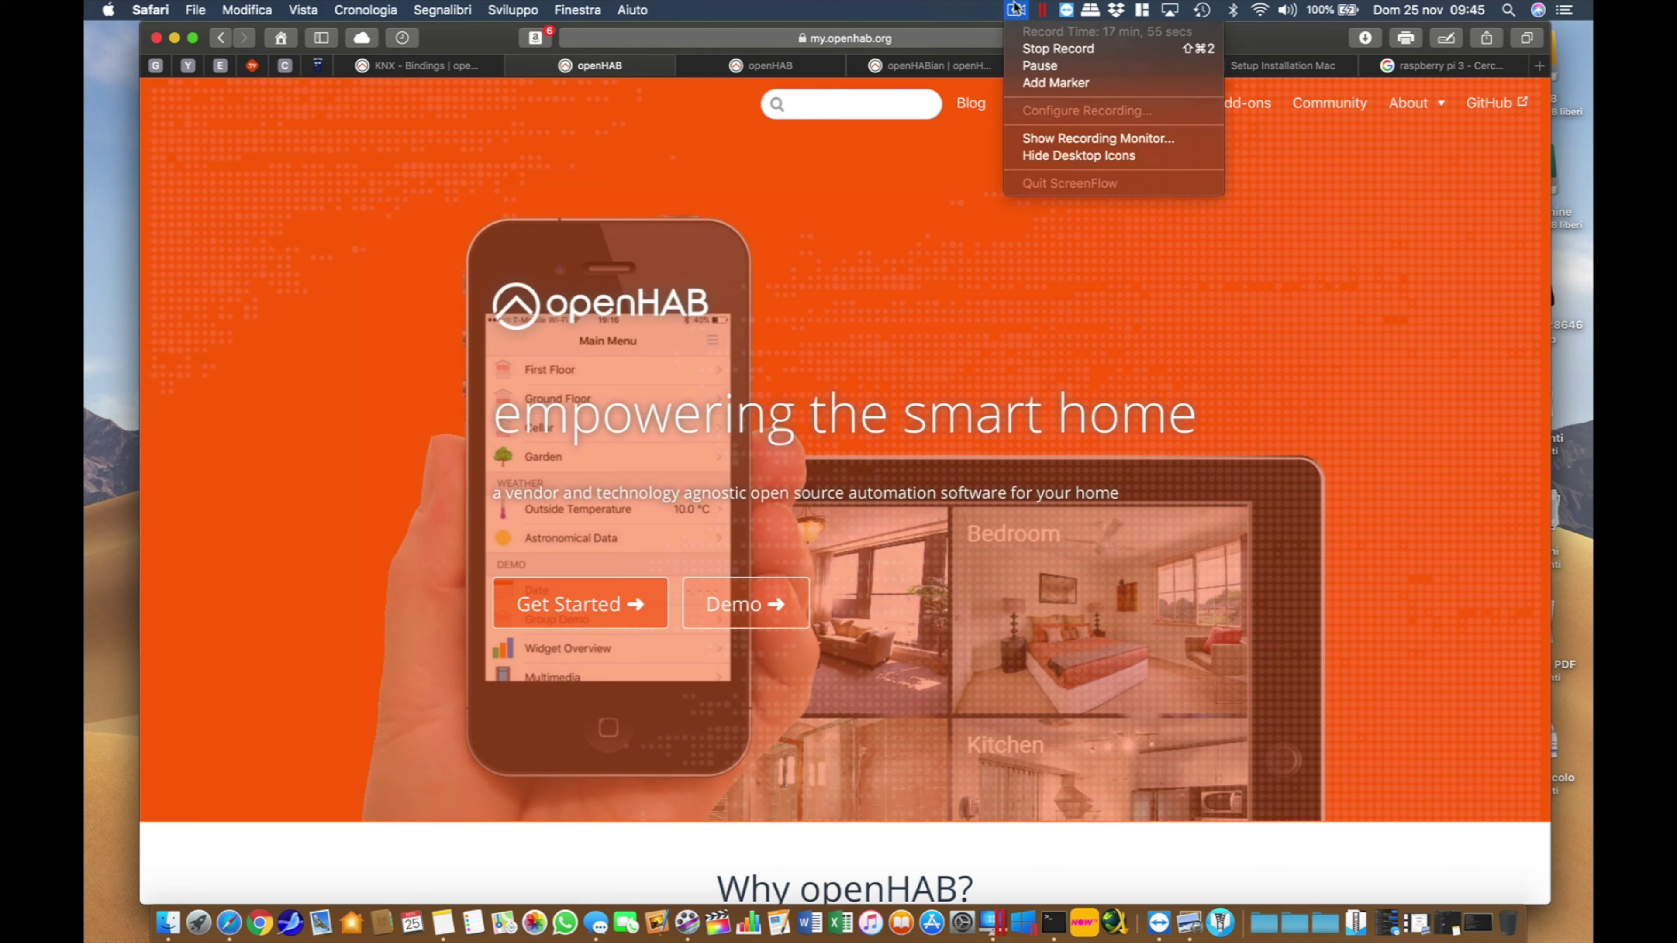
click(1016, 7)
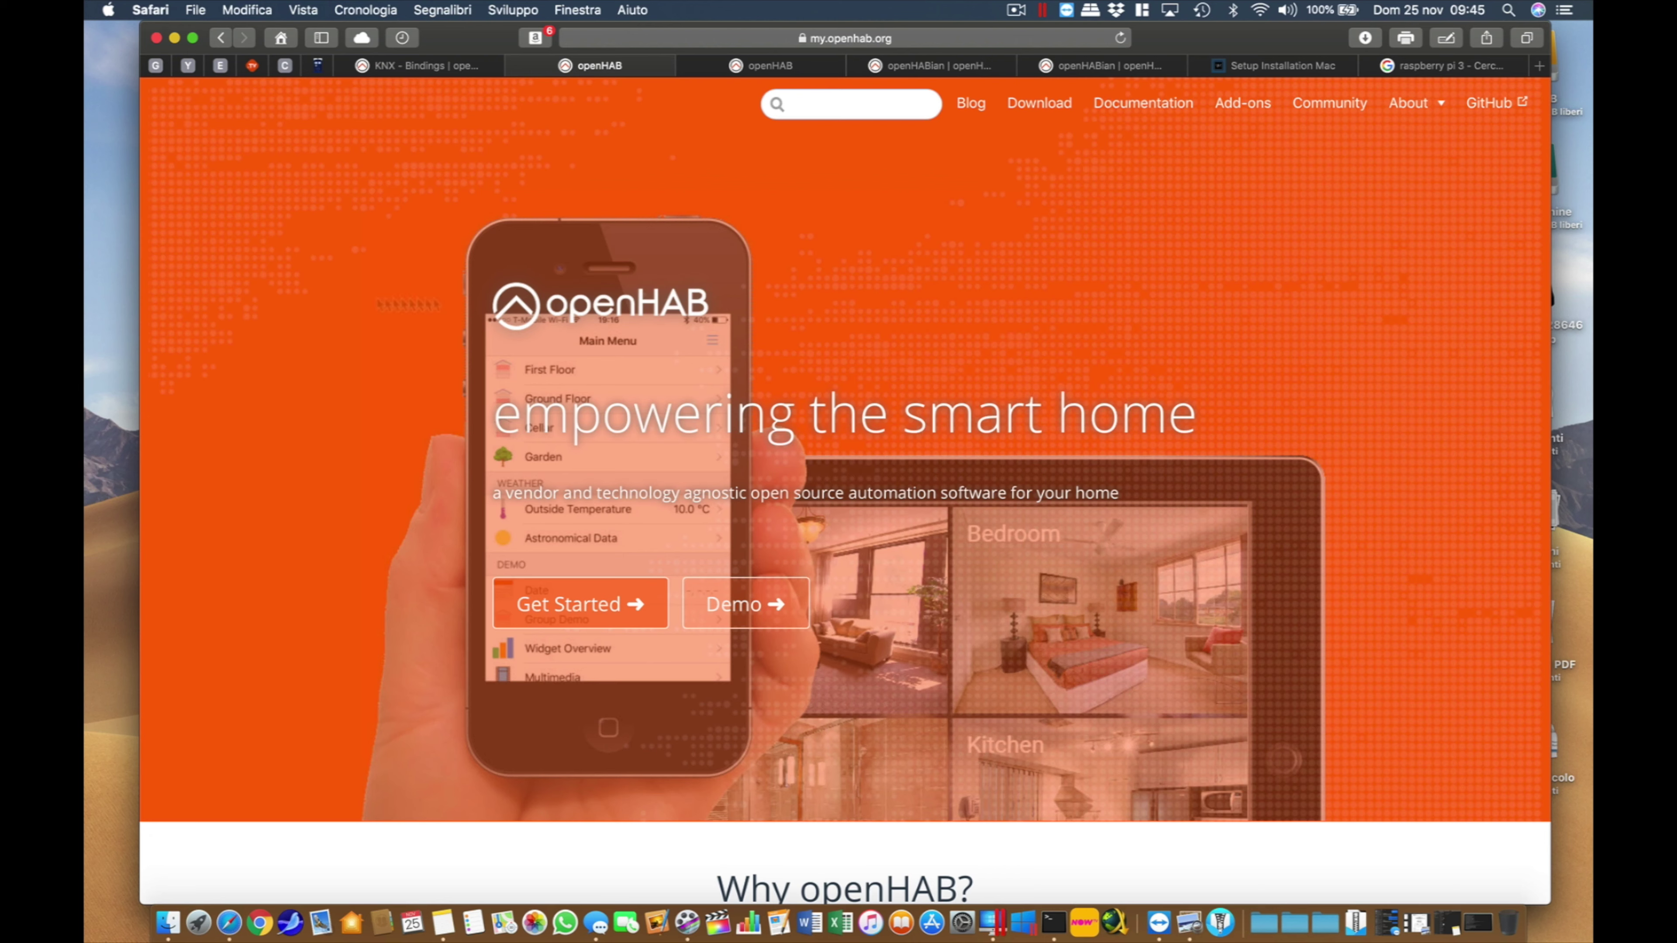
Look over the openHAB home page and open the site's Download page.
scroll(1056, 442, down, 20)
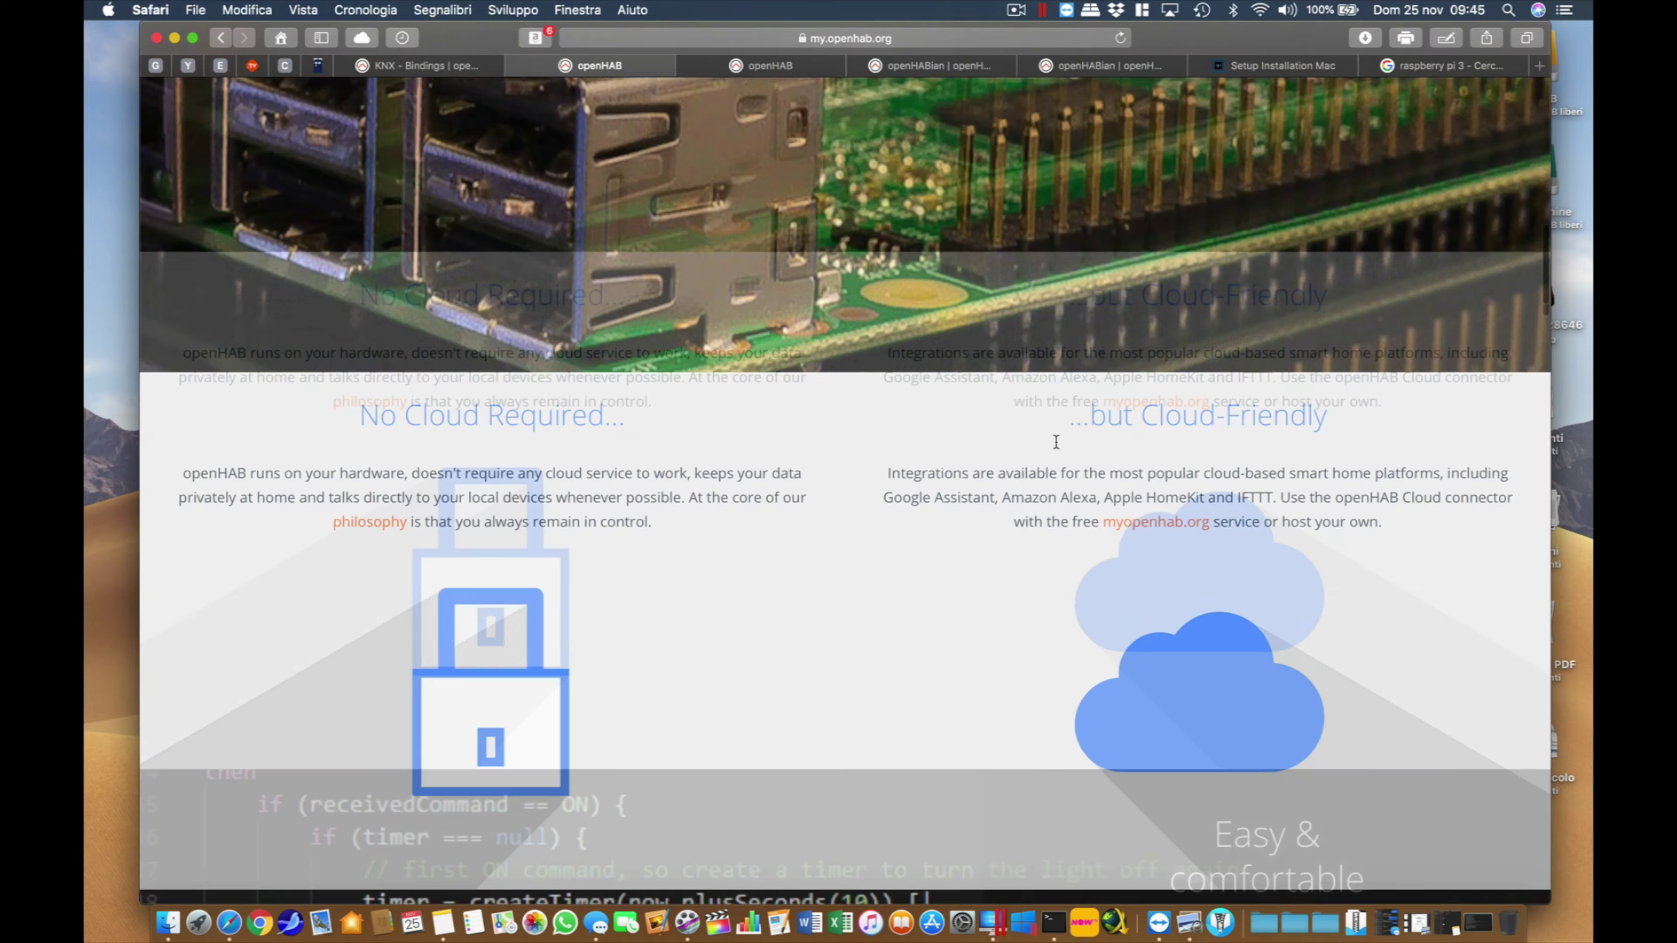
scroll(1057, 450, down, 15)
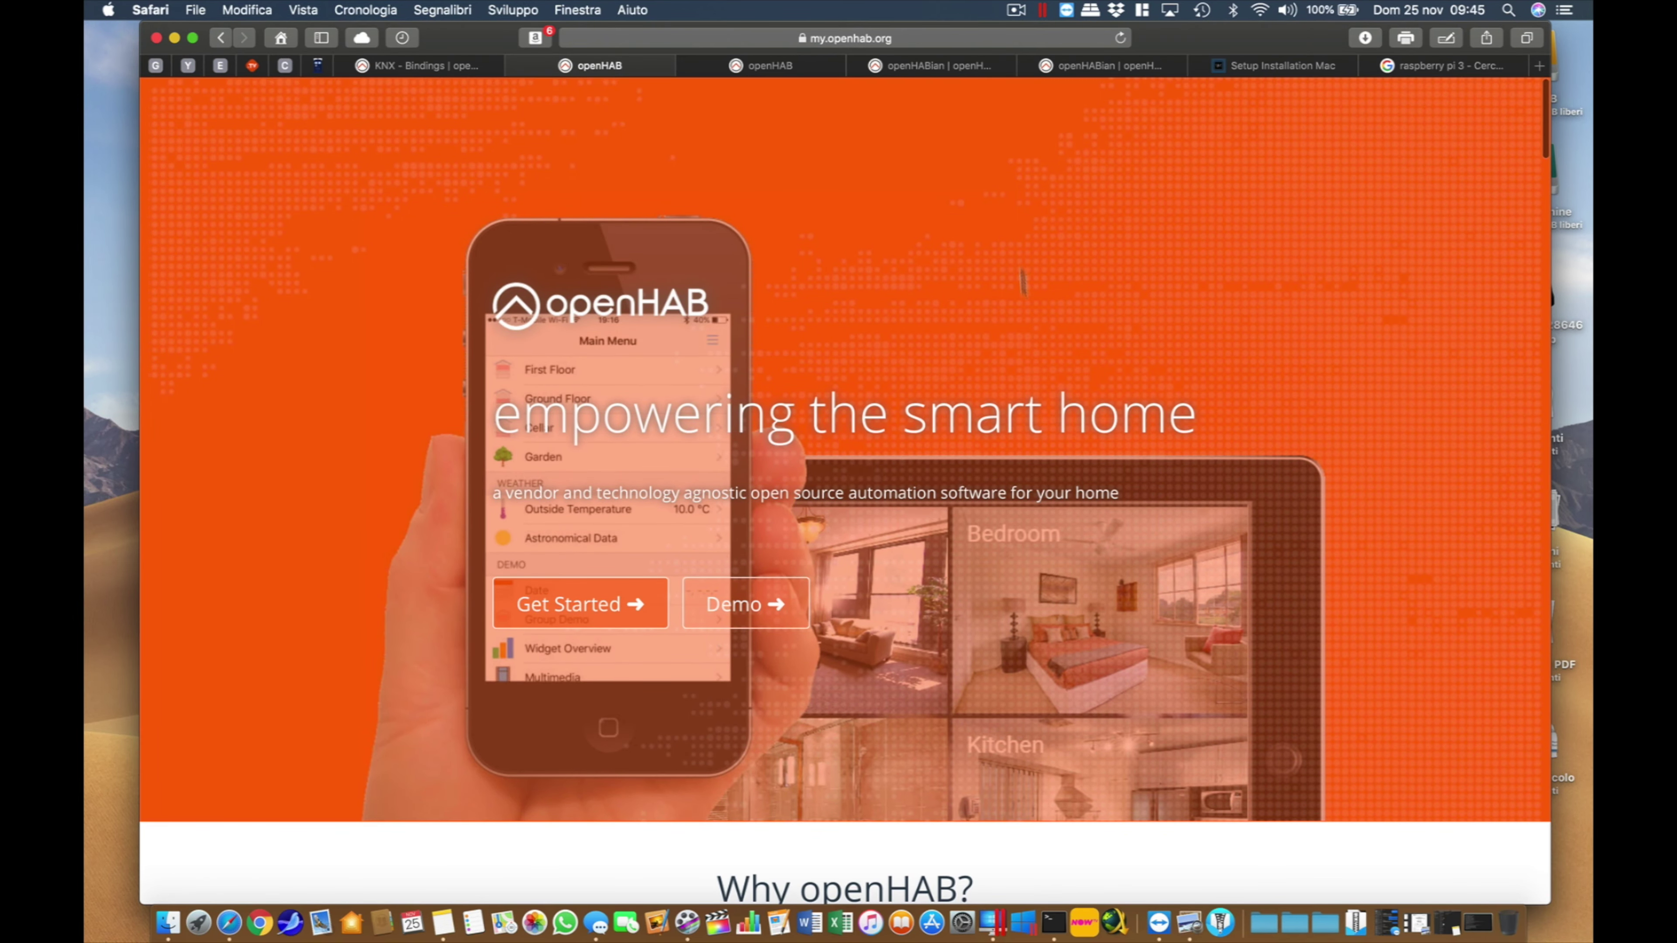
click(1028, 109)
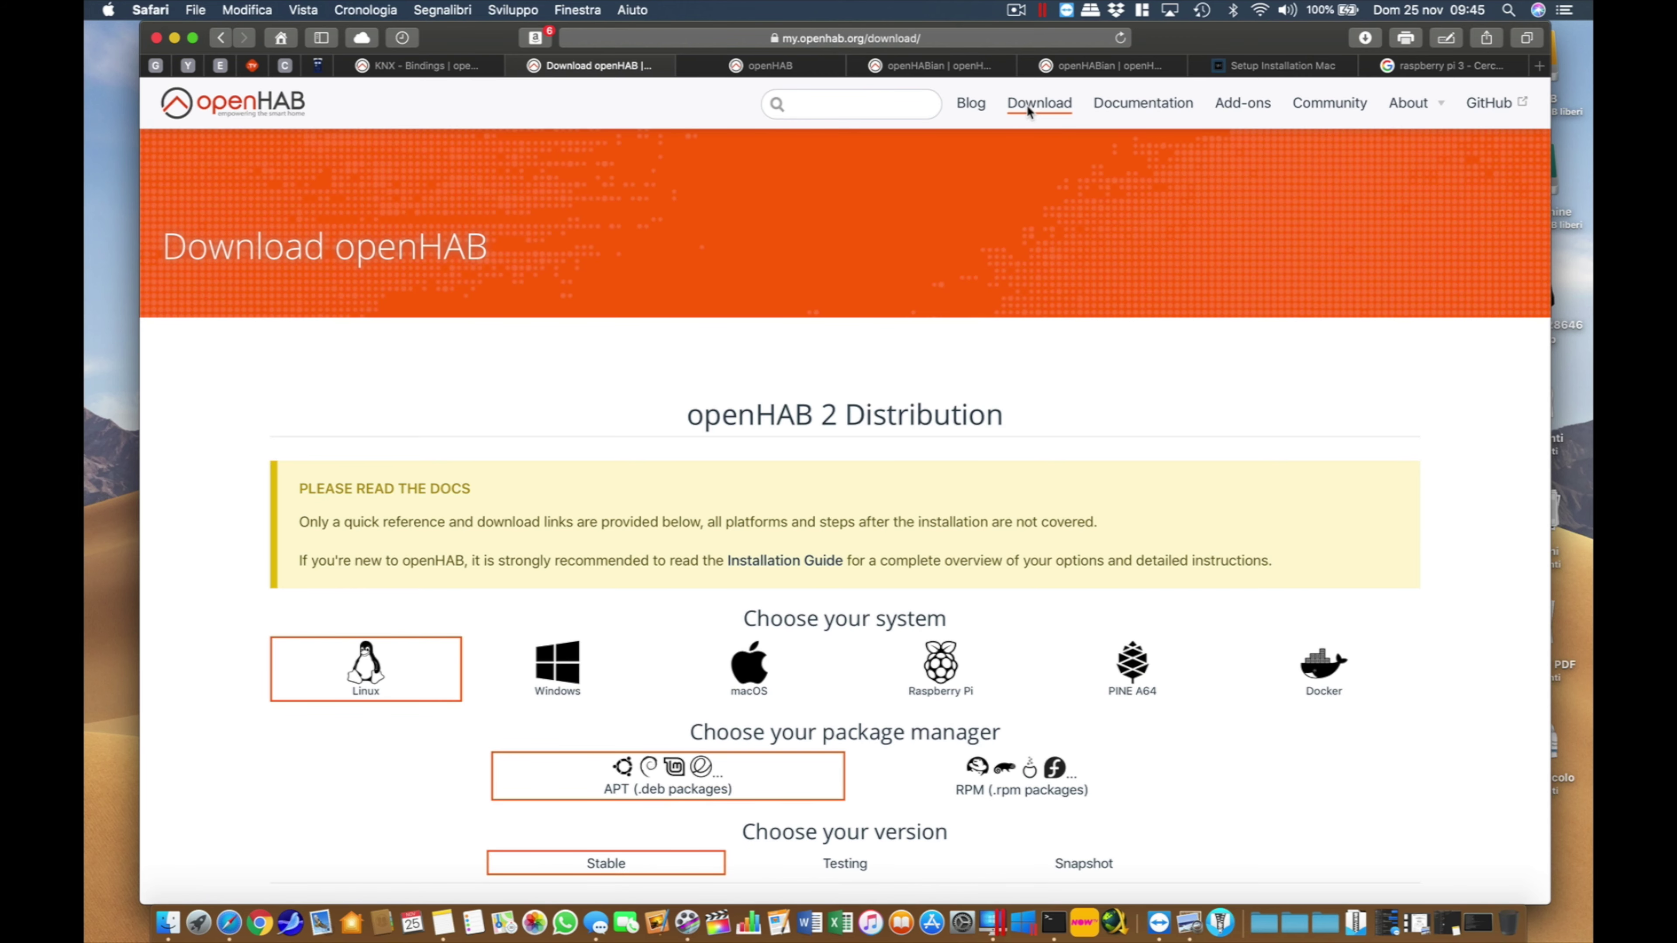
Compare the Linux APT package instructions for the Snapshot, Testing and Stable versions, finishing on Stable.
scroll(764, 606, down, 5)
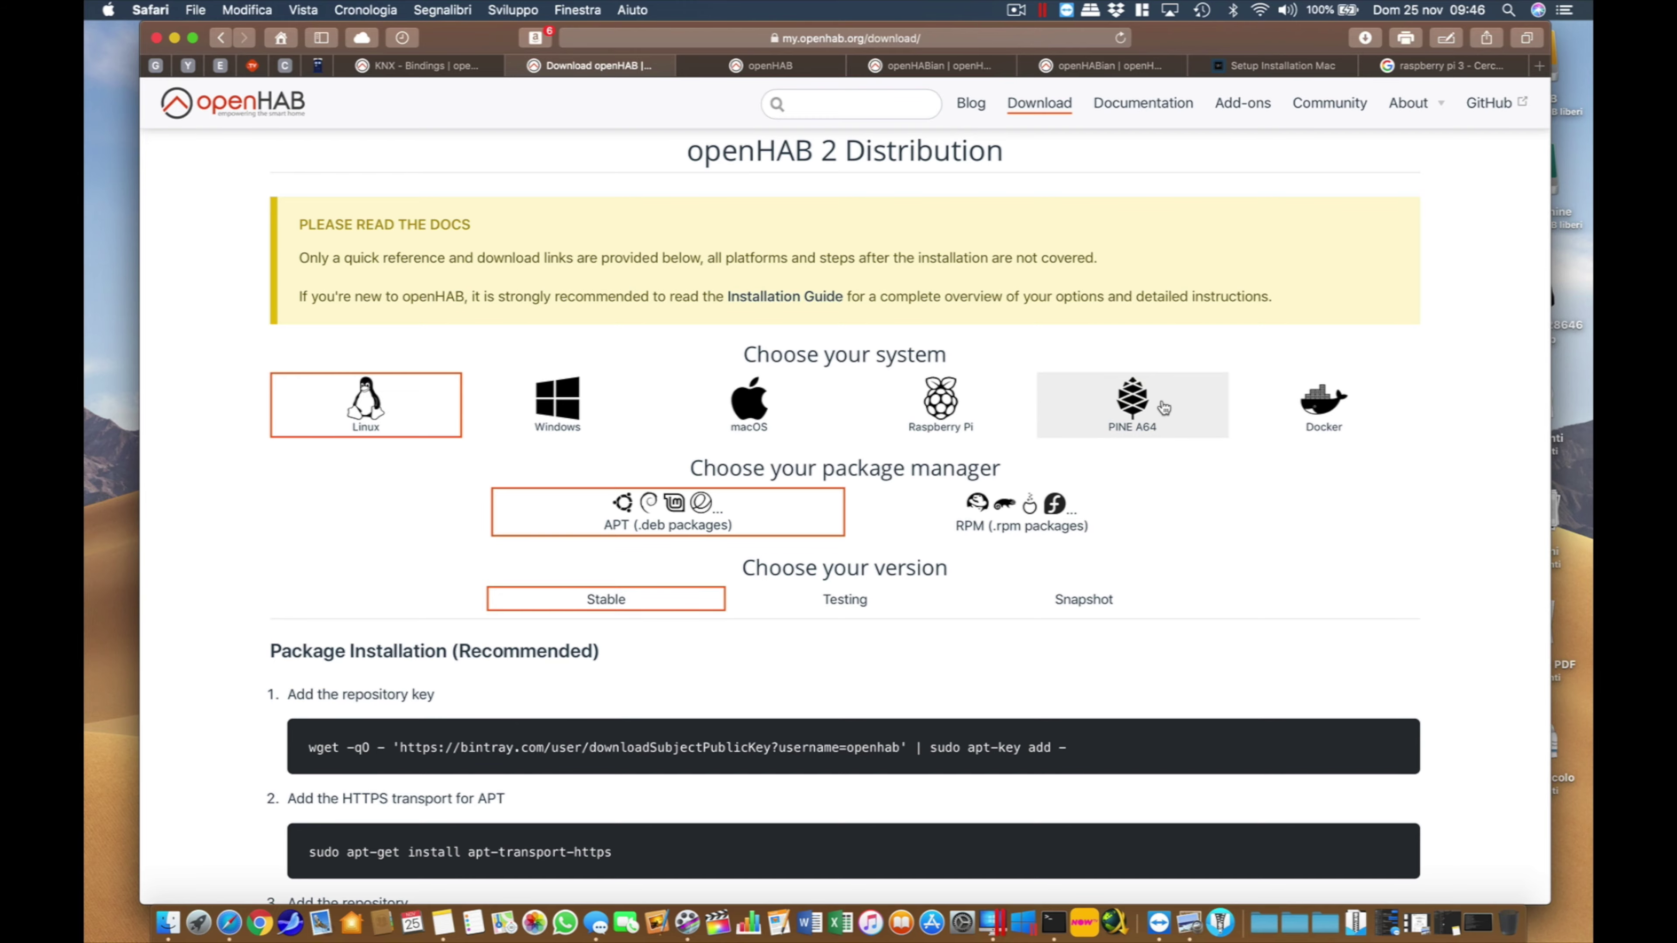
scroll(1161, 398, down, 6)
scroll(1161, 399, up, 2)
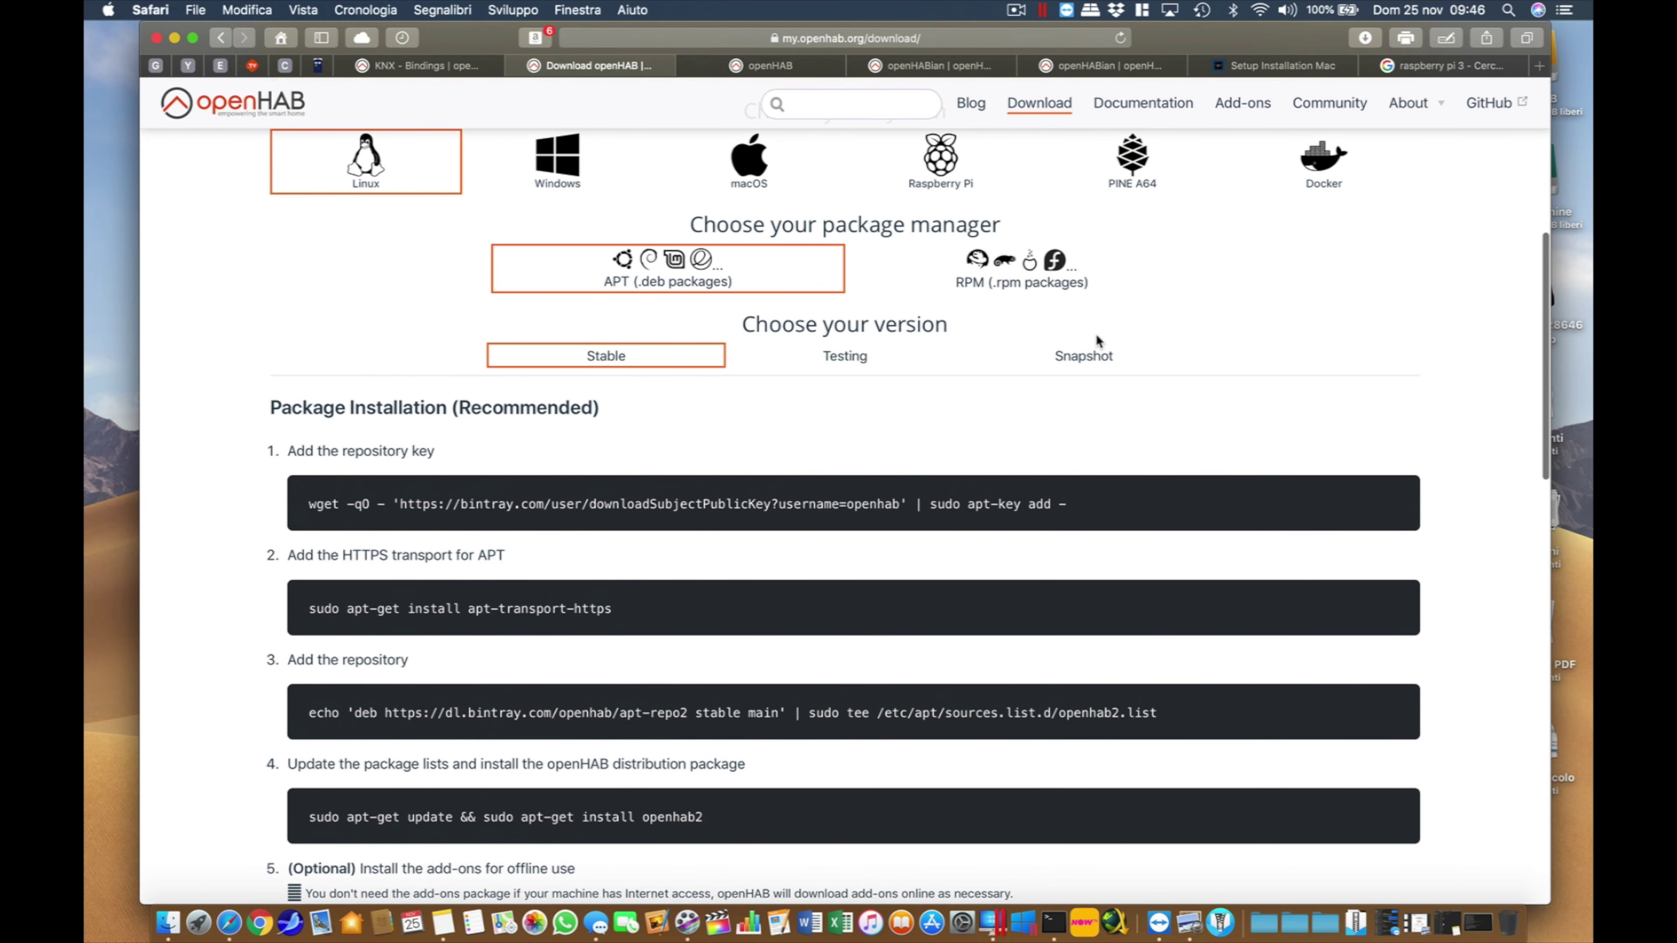
click(1091, 363)
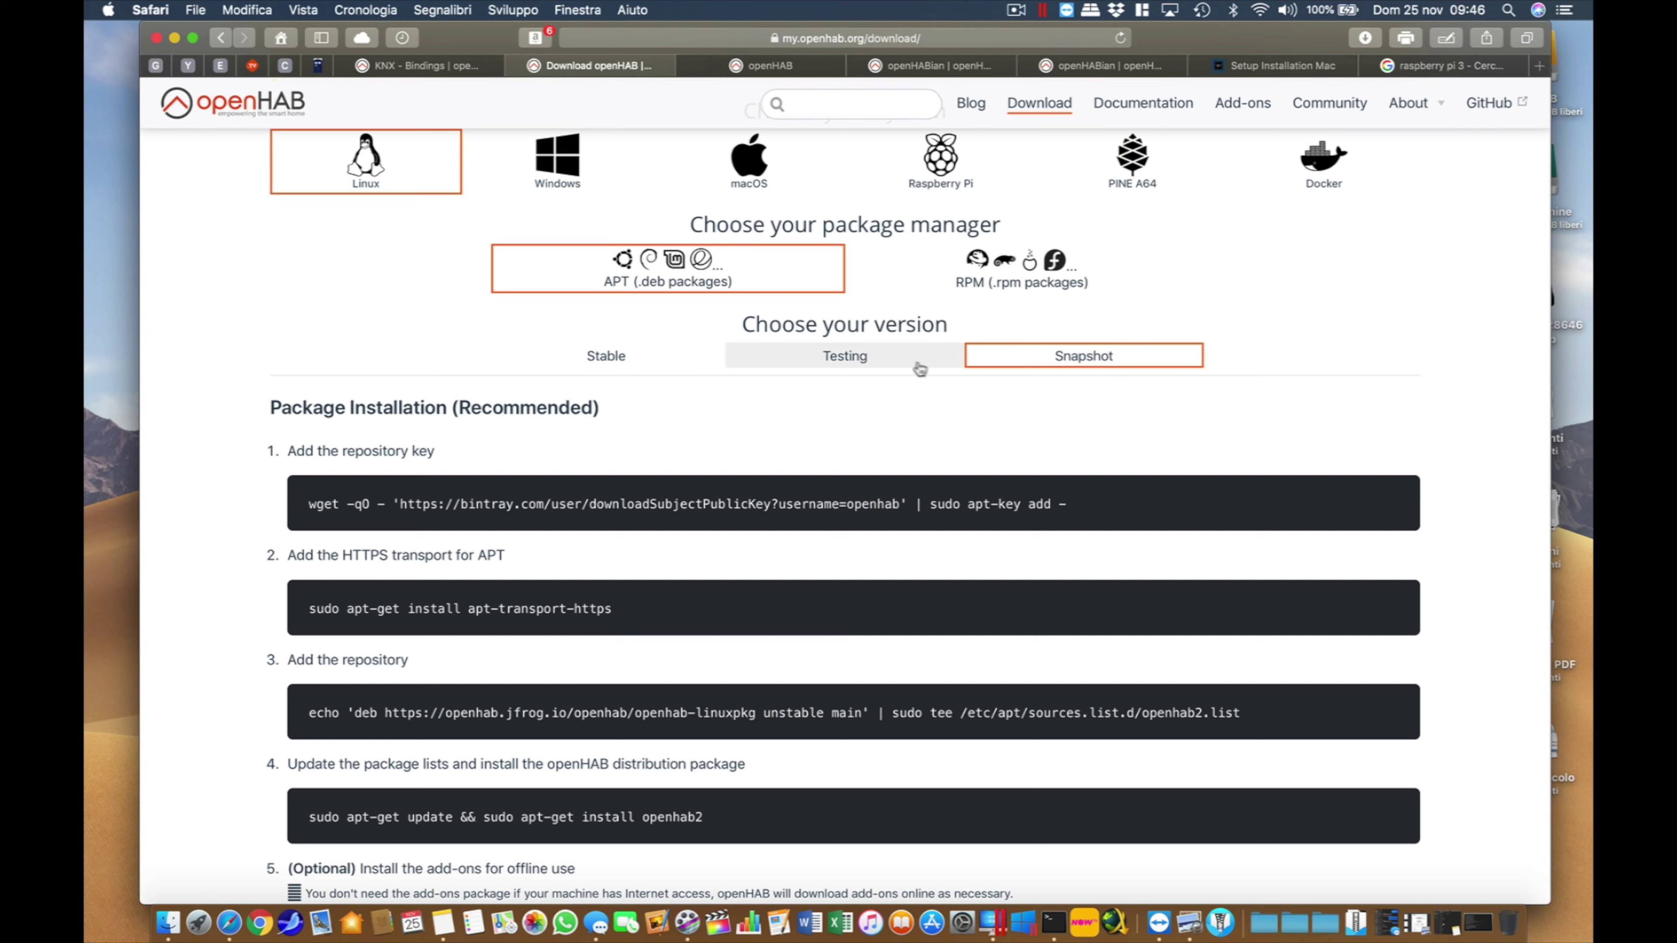
click(888, 367)
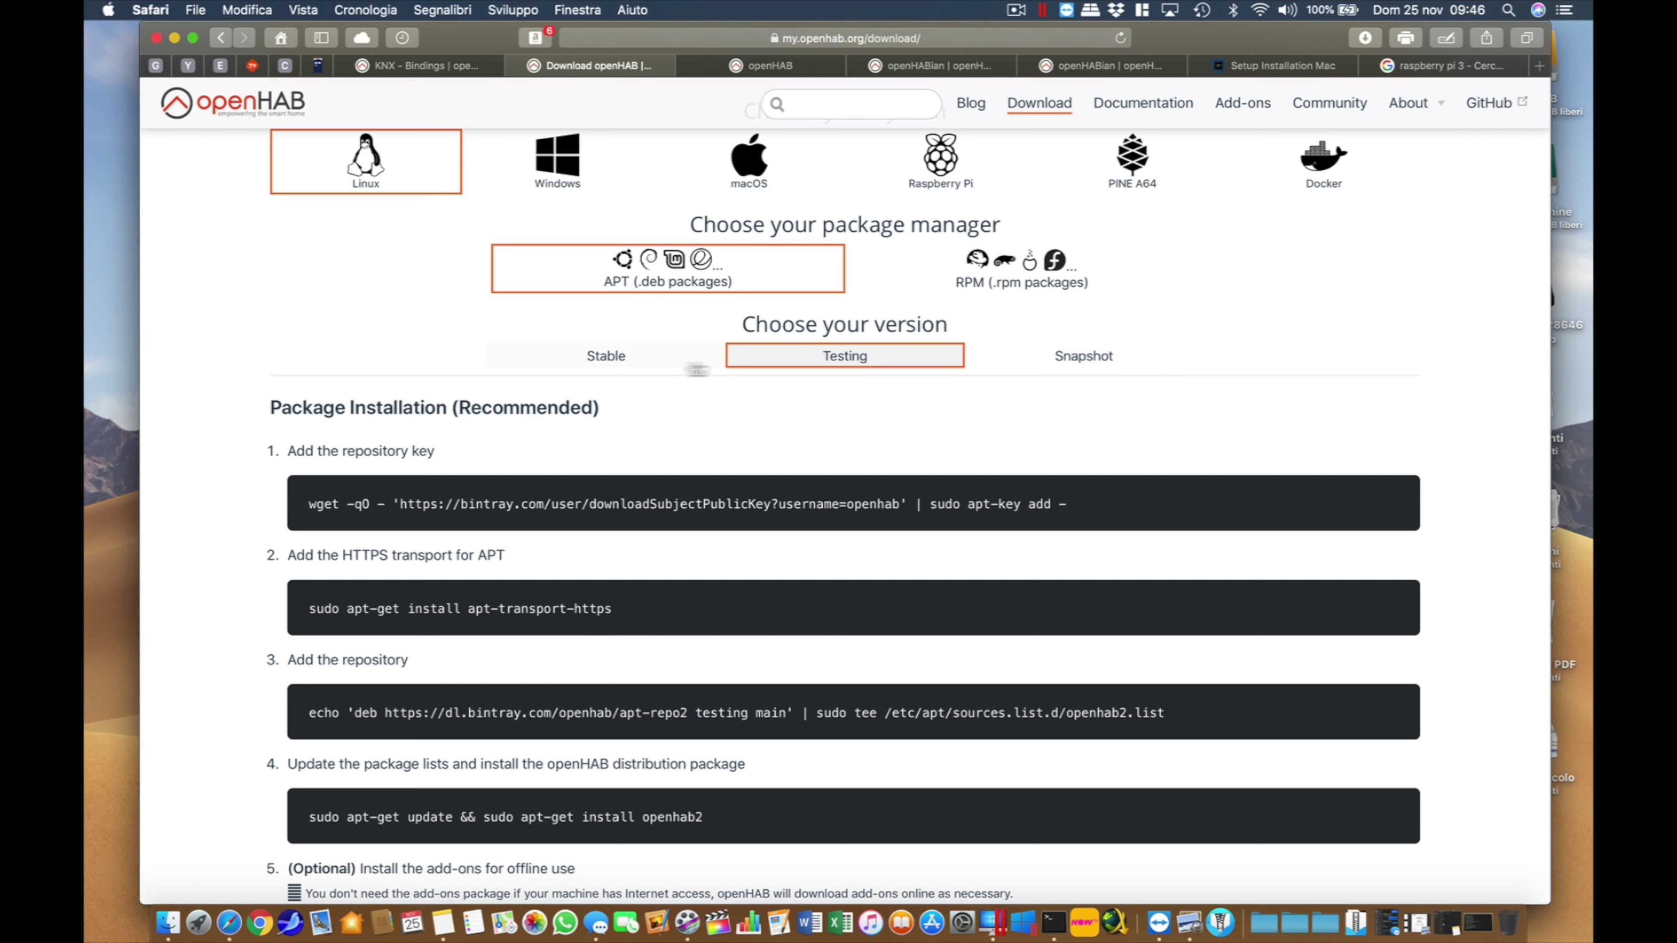
click(632, 368)
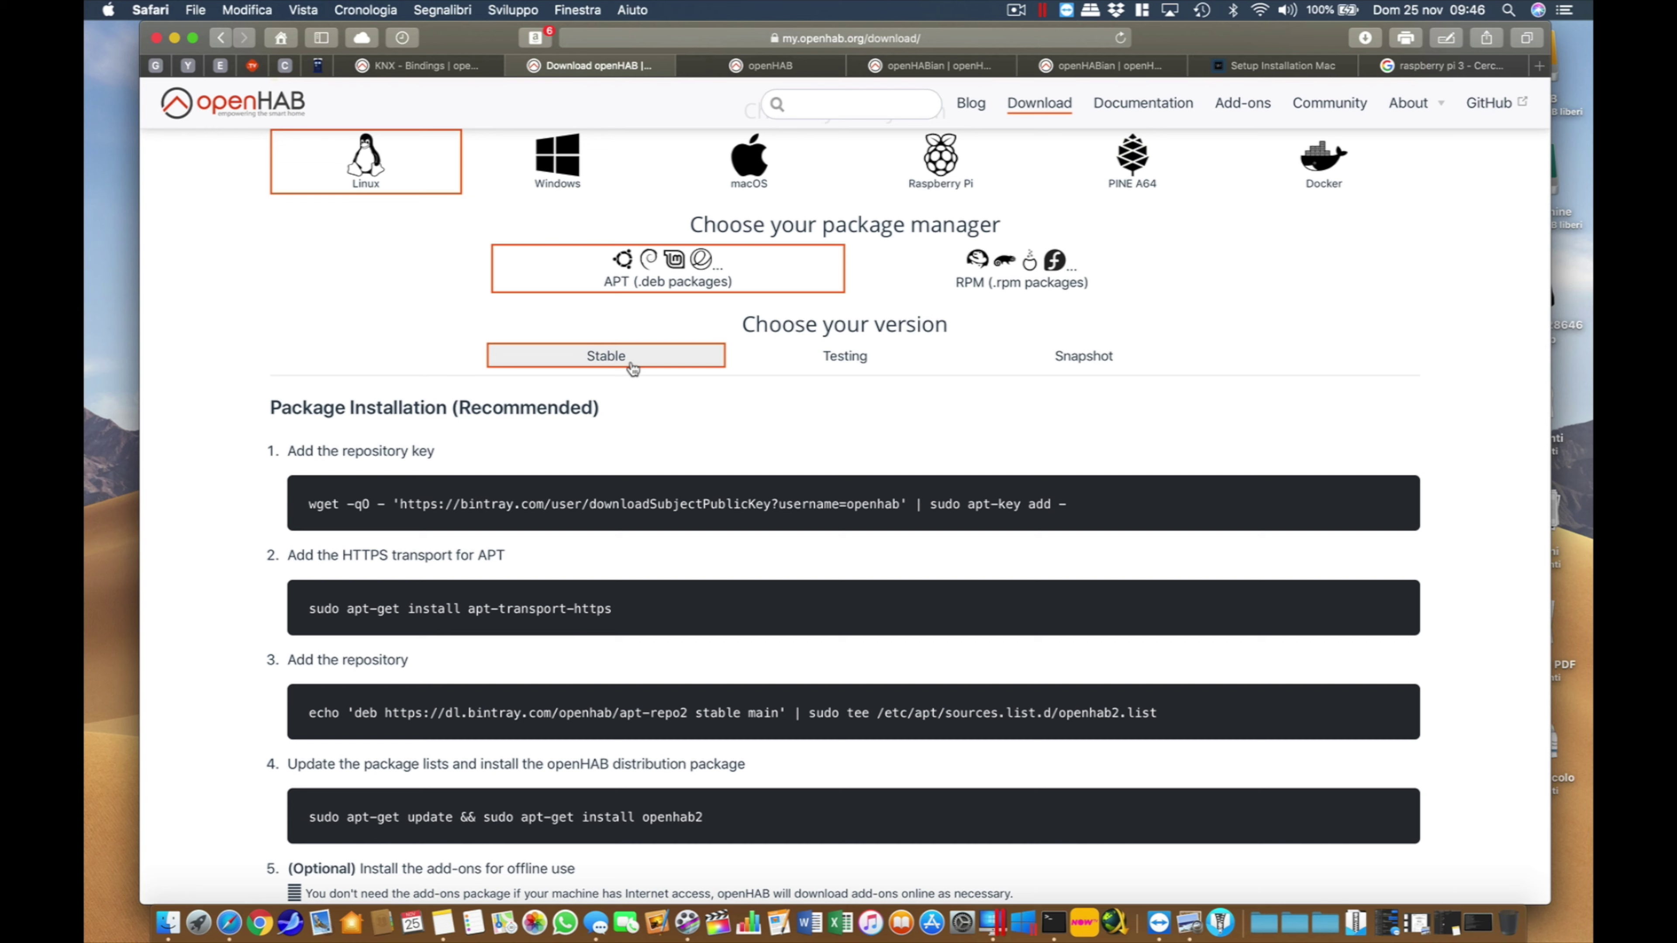
Review the rest of the stable Linux instructions, including the manual installation downloads and the mobile applications.
scroll(633, 368, down, 10)
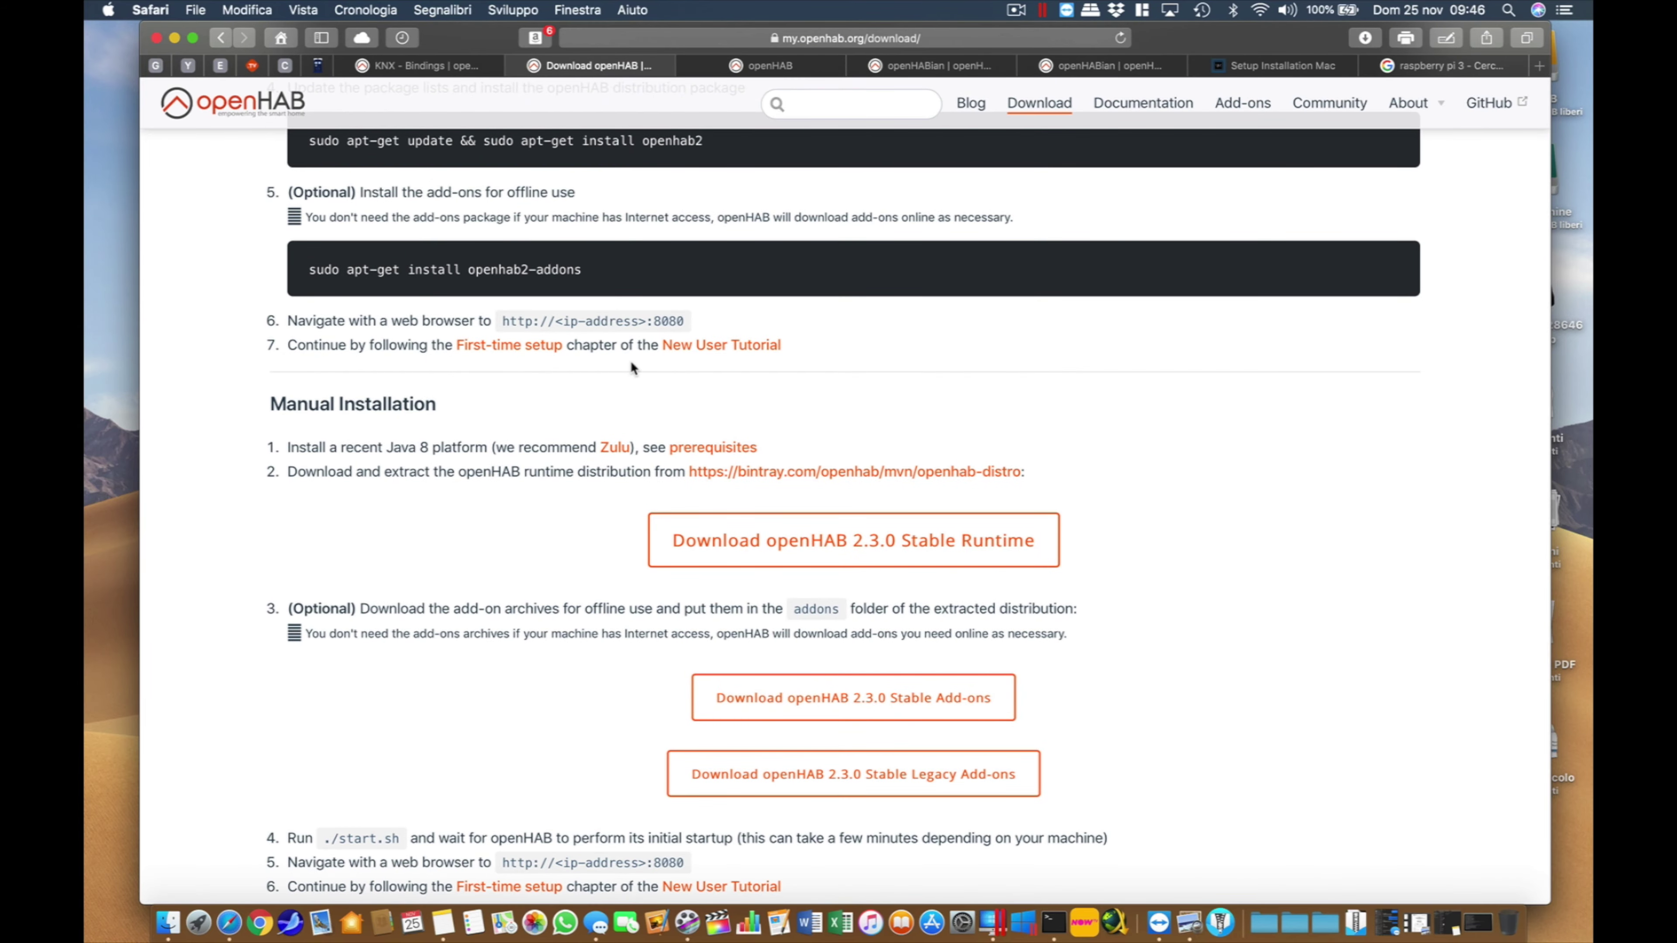
scroll(632, 368, down, 4)
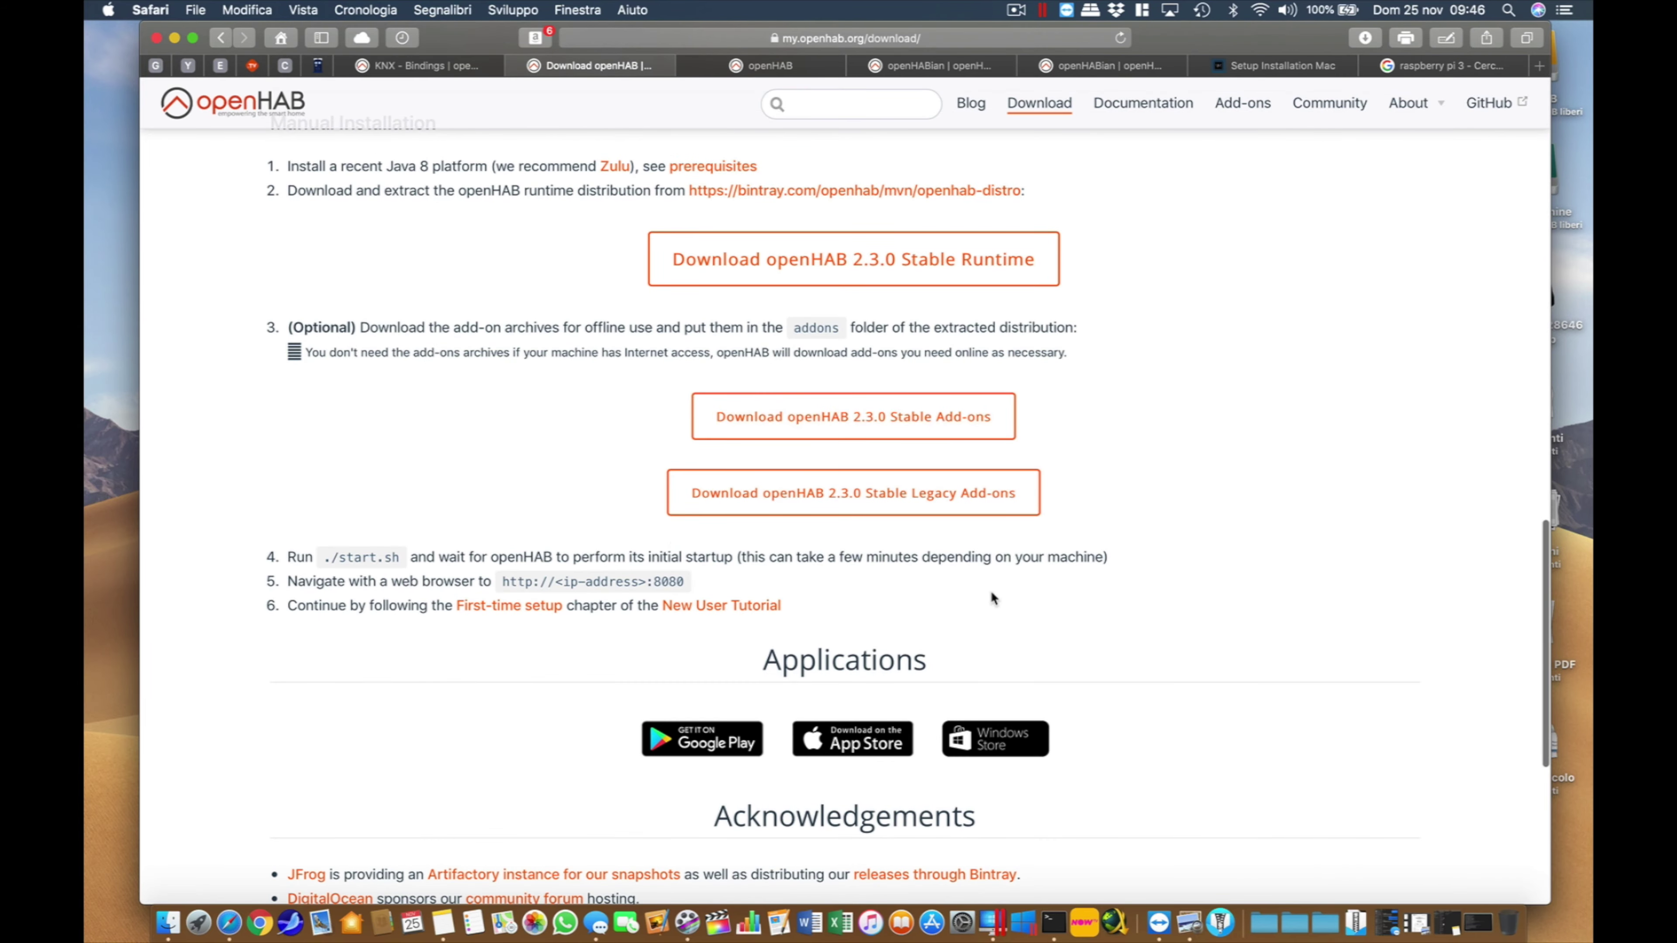
scroll(991, 591, down, 5)
scroll(991, 590, up, 20)
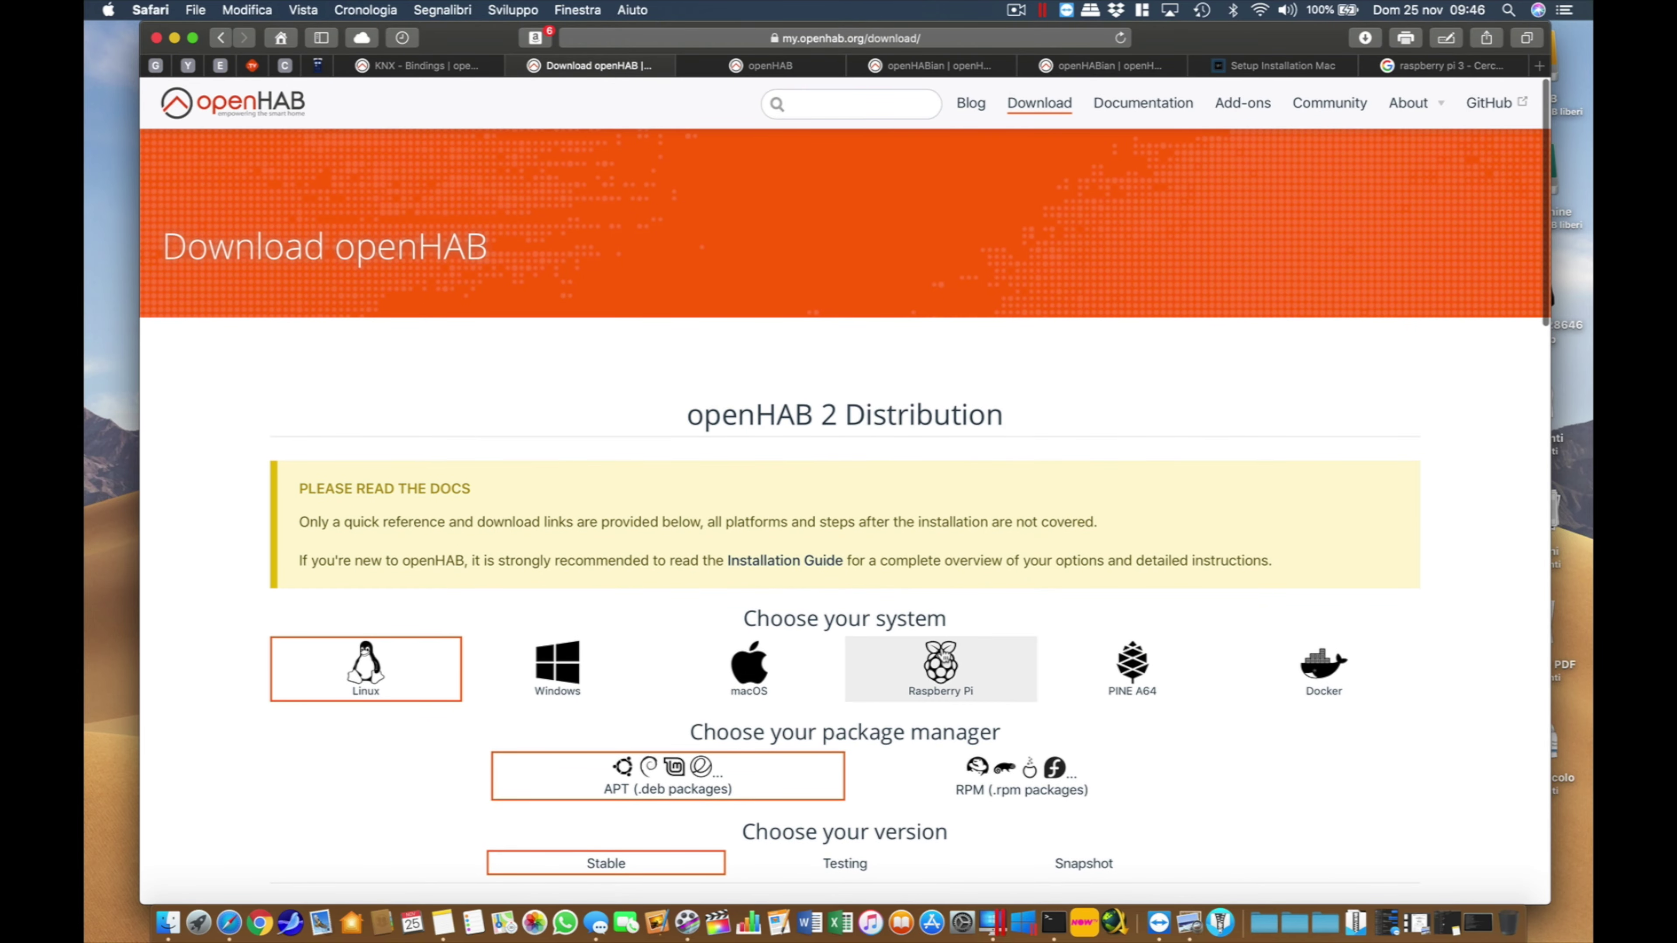
Choose Raspberry Pi as the system and open the release page of the latest openHABian system image.
click(945, 662)
scroll(941, 659, down, 6)
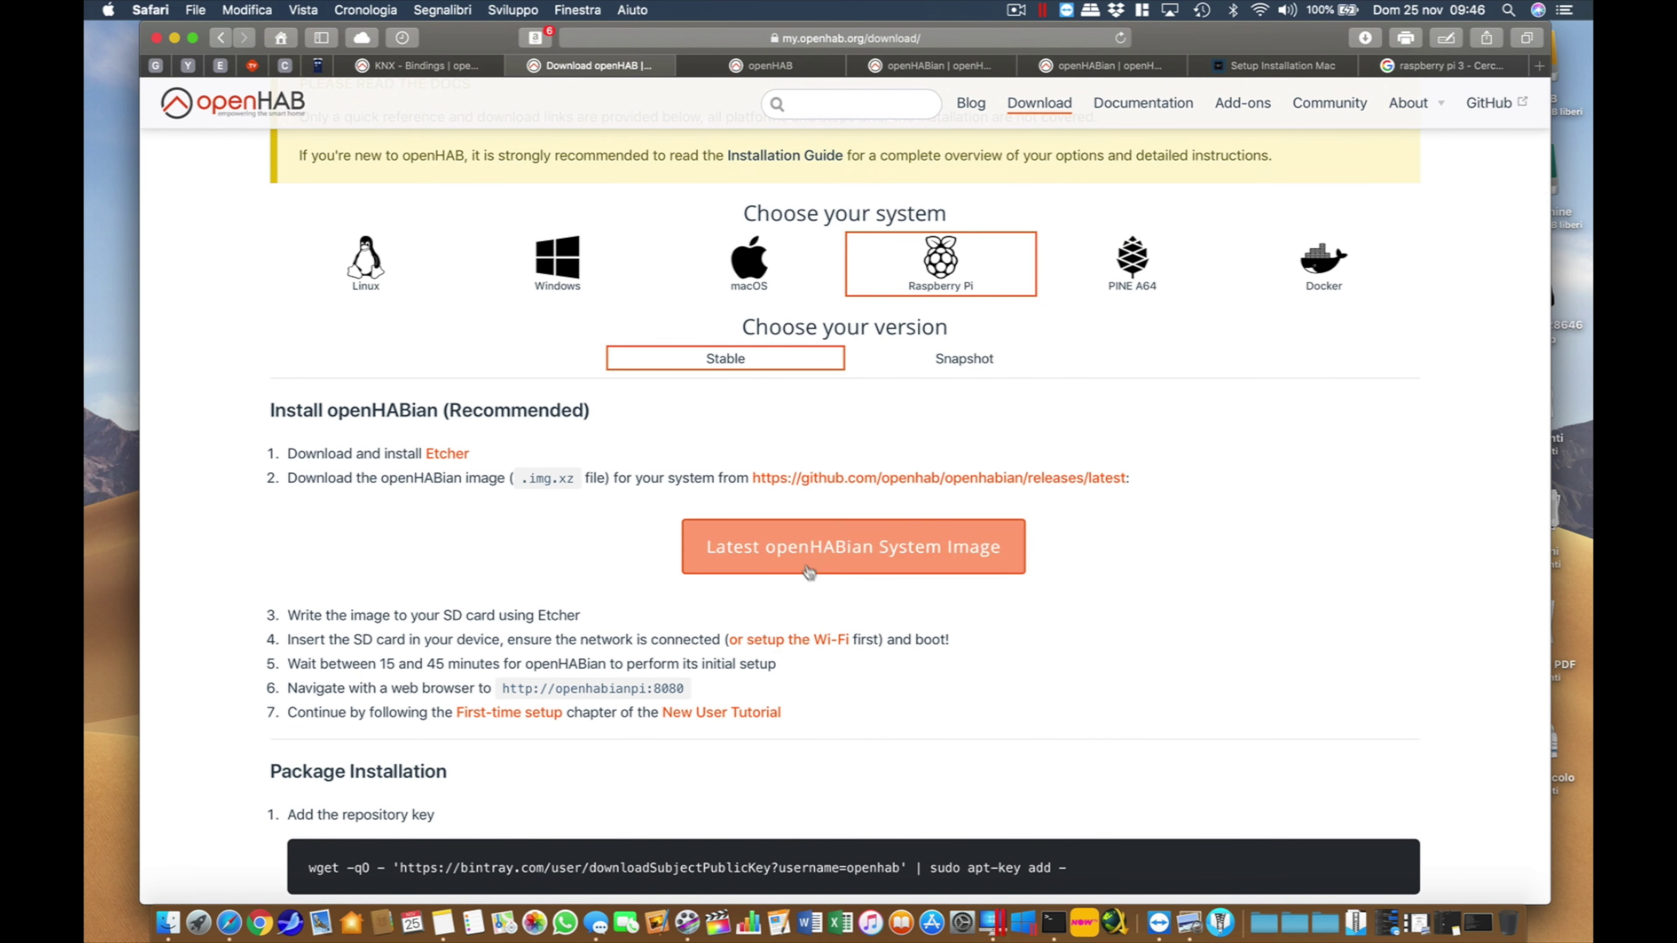
click(798, 550)
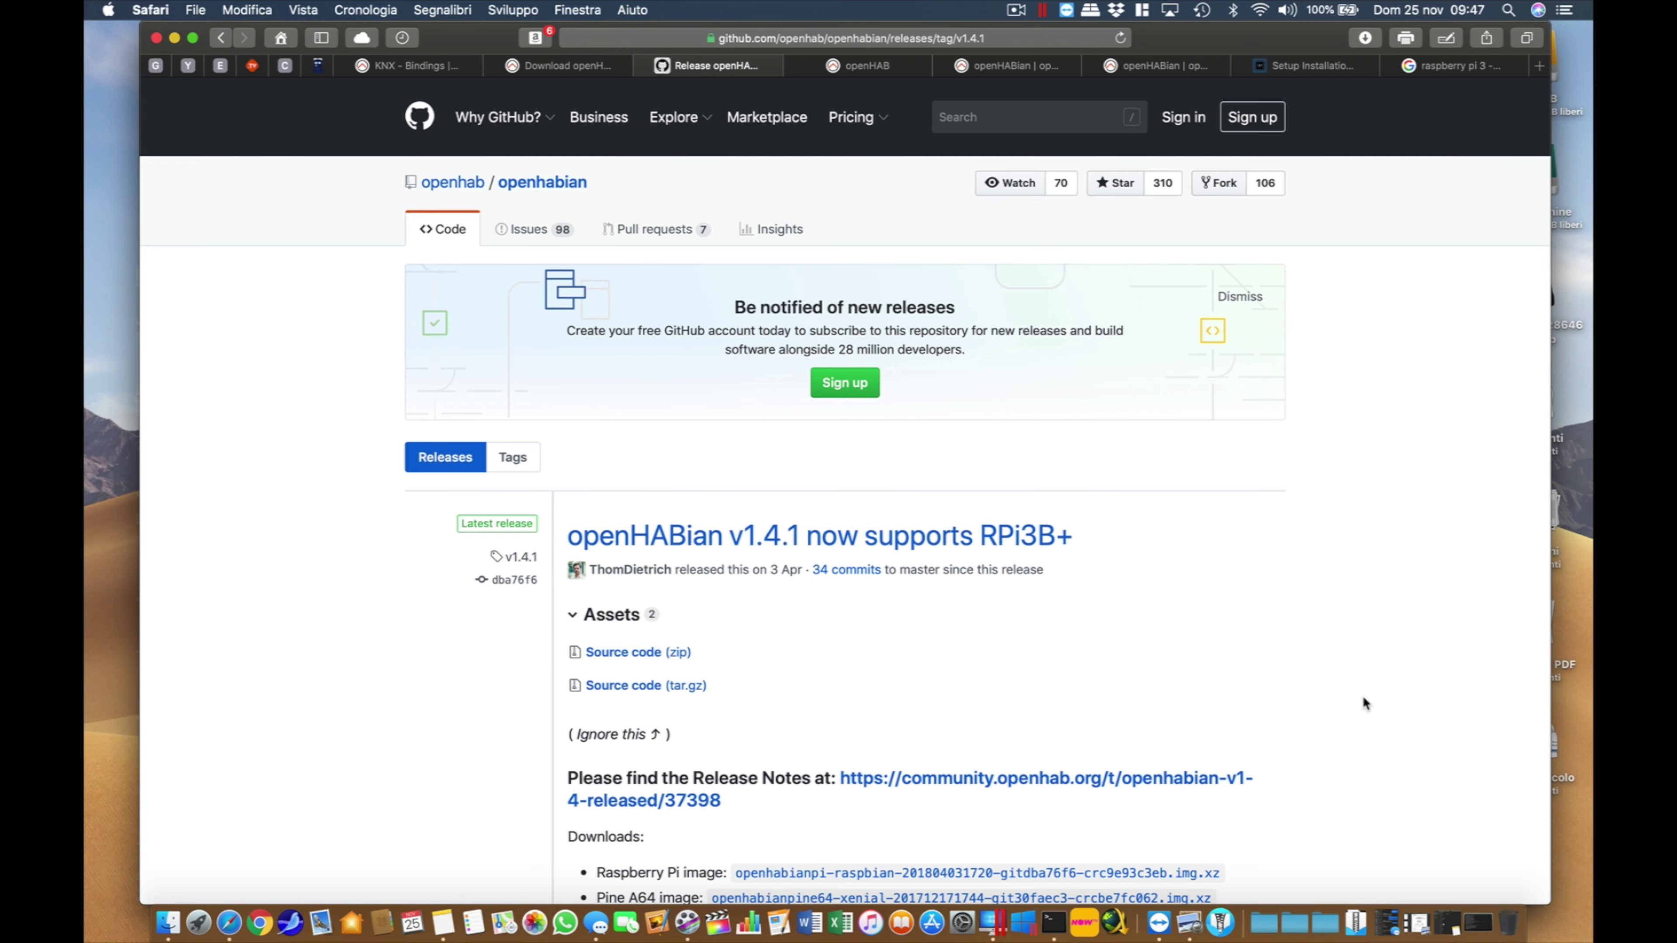
Look over the openHABian v1.4.1 release on GitHub and download its source code as a zip.
scroll(1362, 696, down, 5)
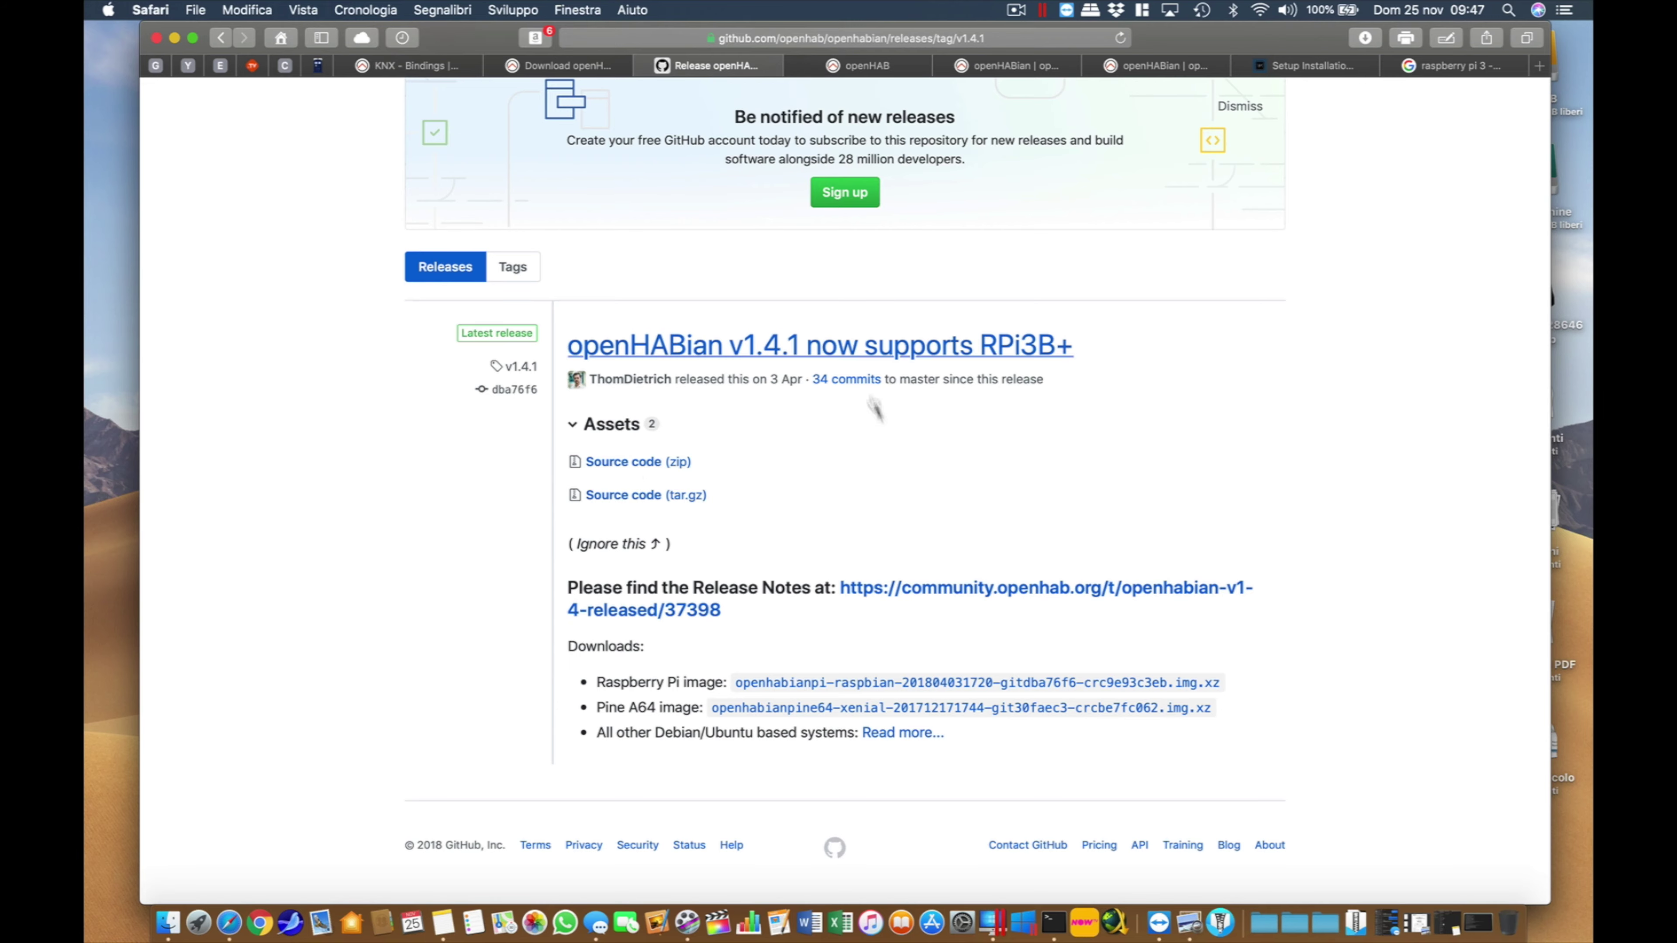
scroll(910, 468, up, 3)
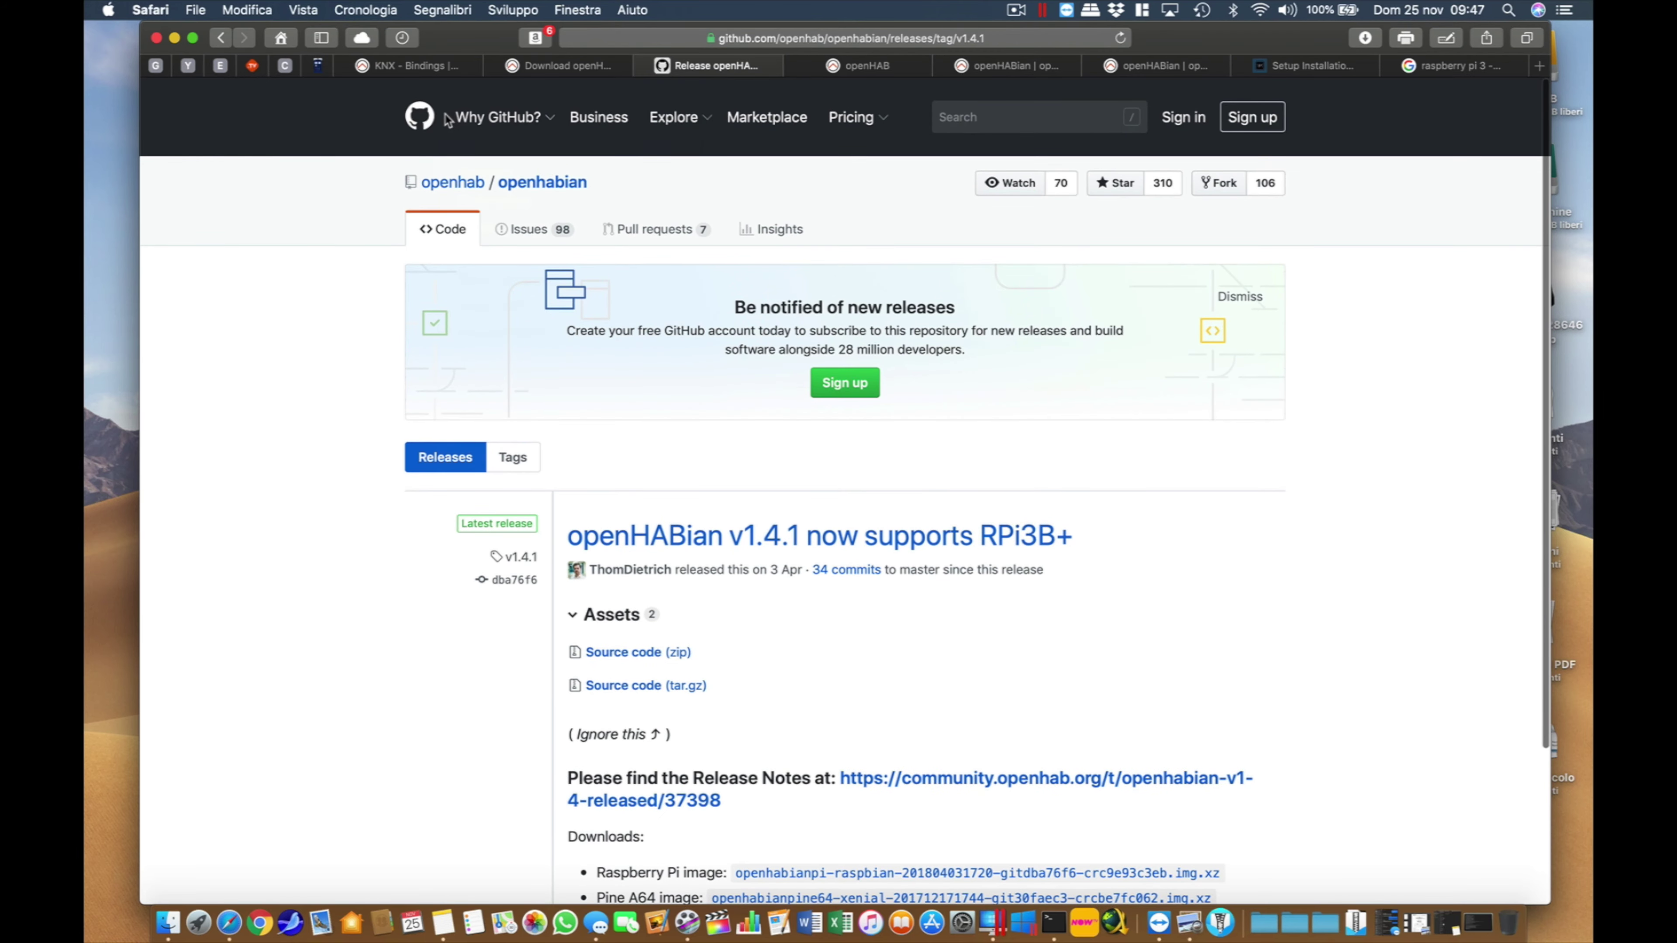
mouse_move(453, 191)
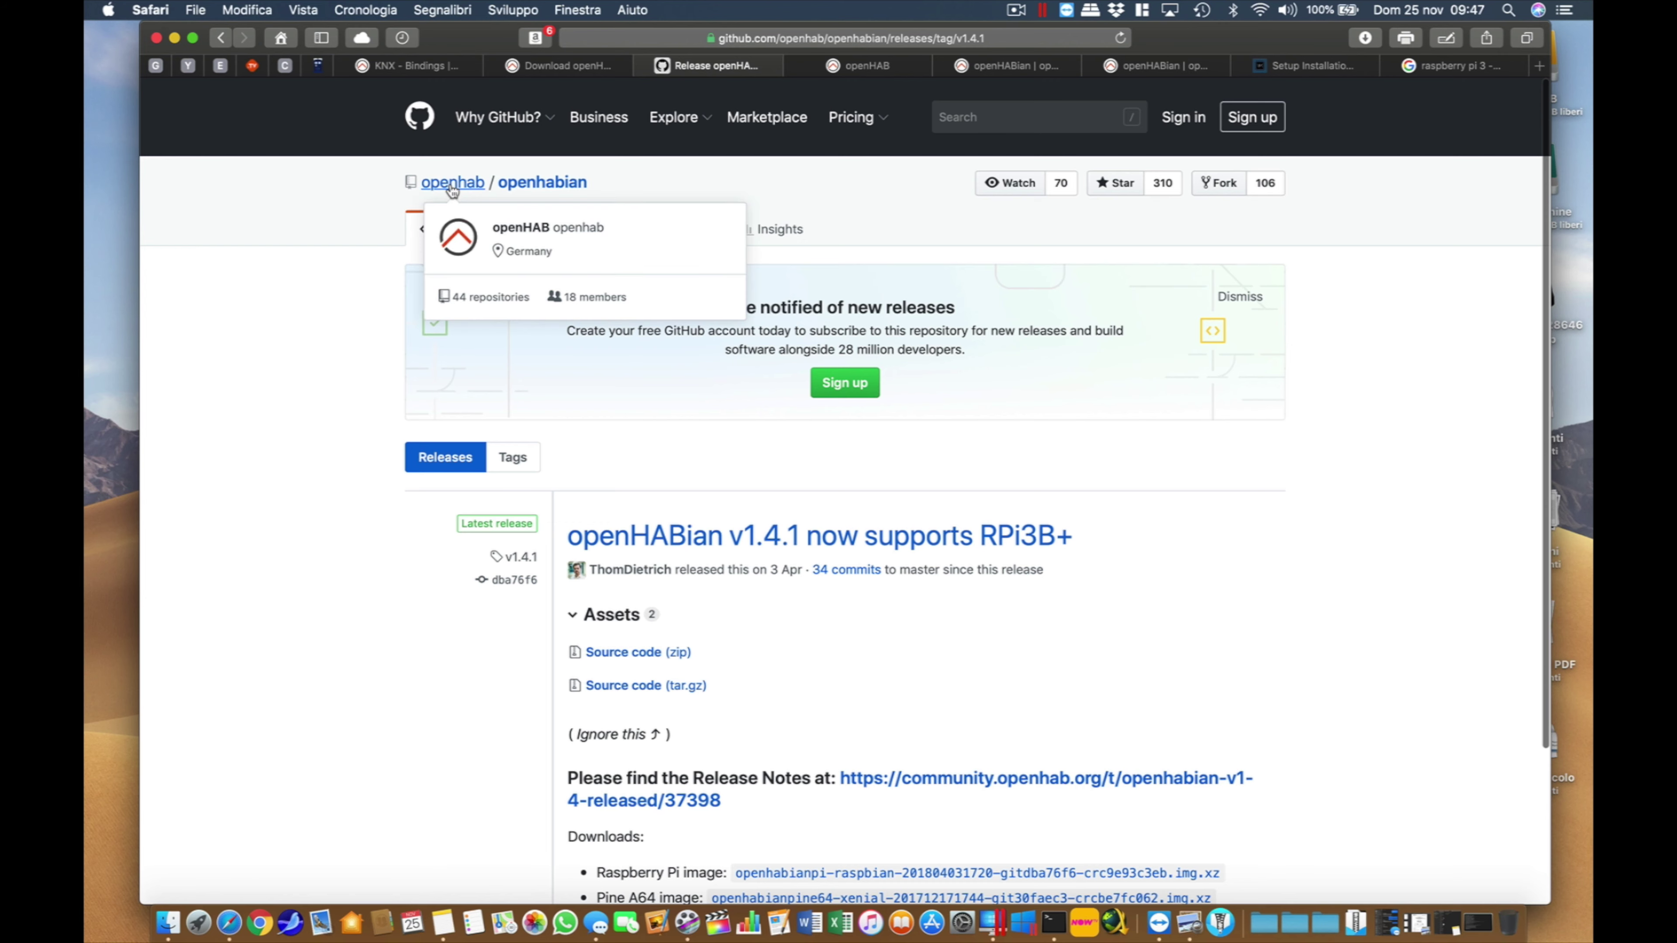
scroll(353, 580, down, 3)
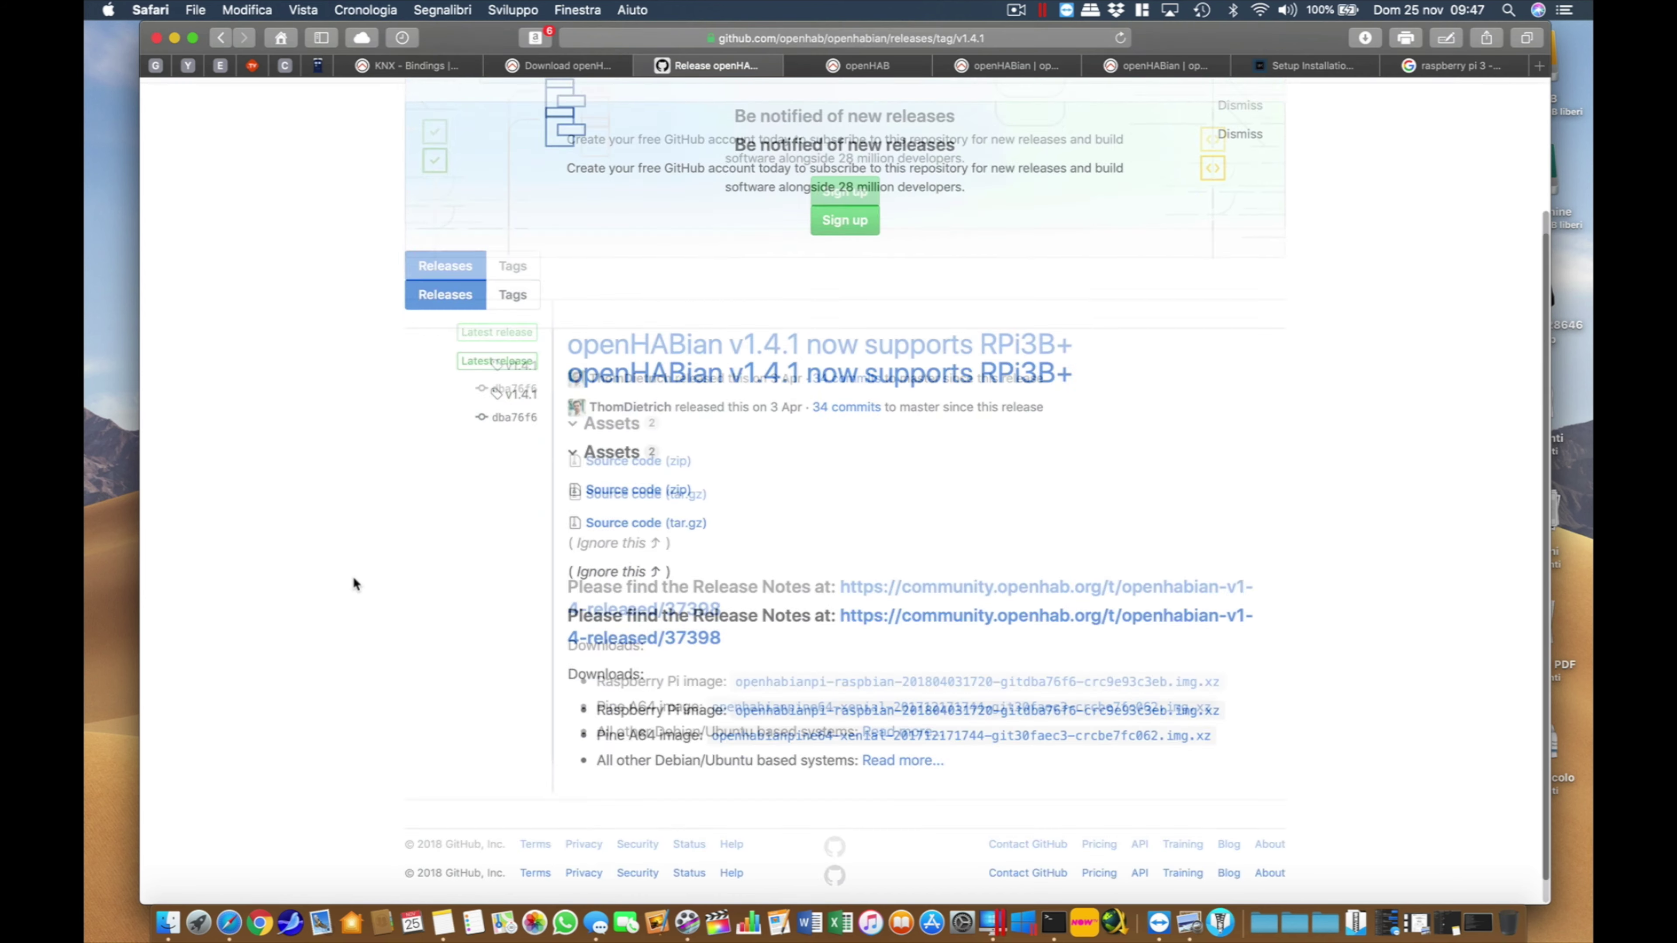
click(611, 464)
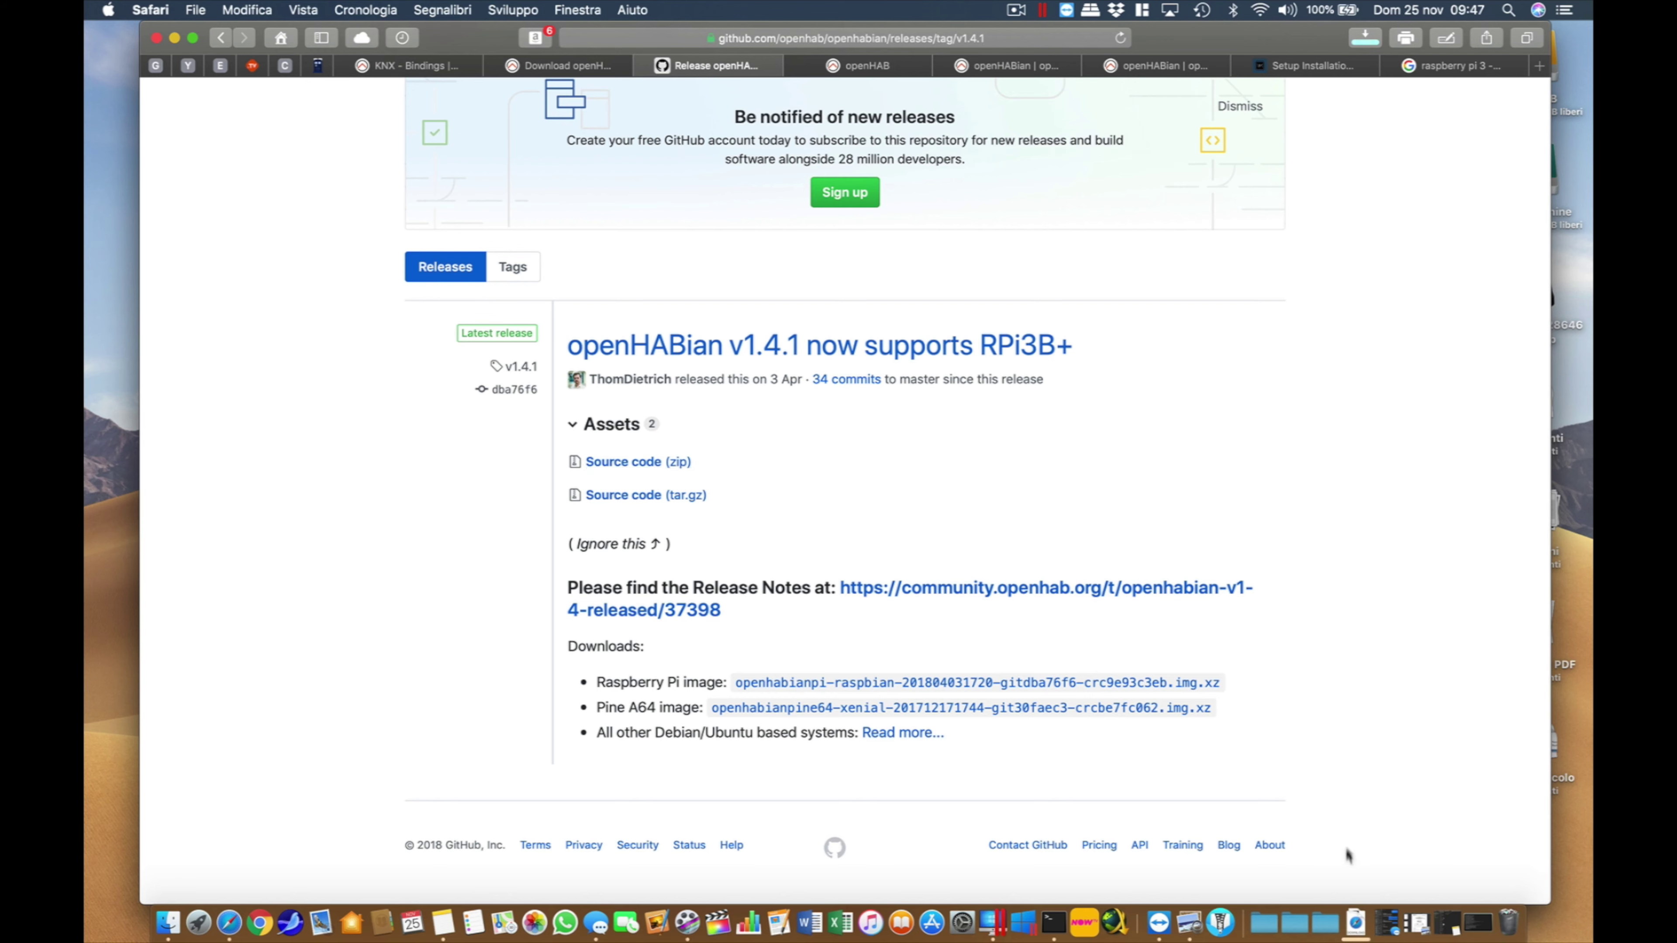
Open the downloaded openhabian-1.4.1 folder in Finder, look through its contents and close the window.
click(1353, 923)
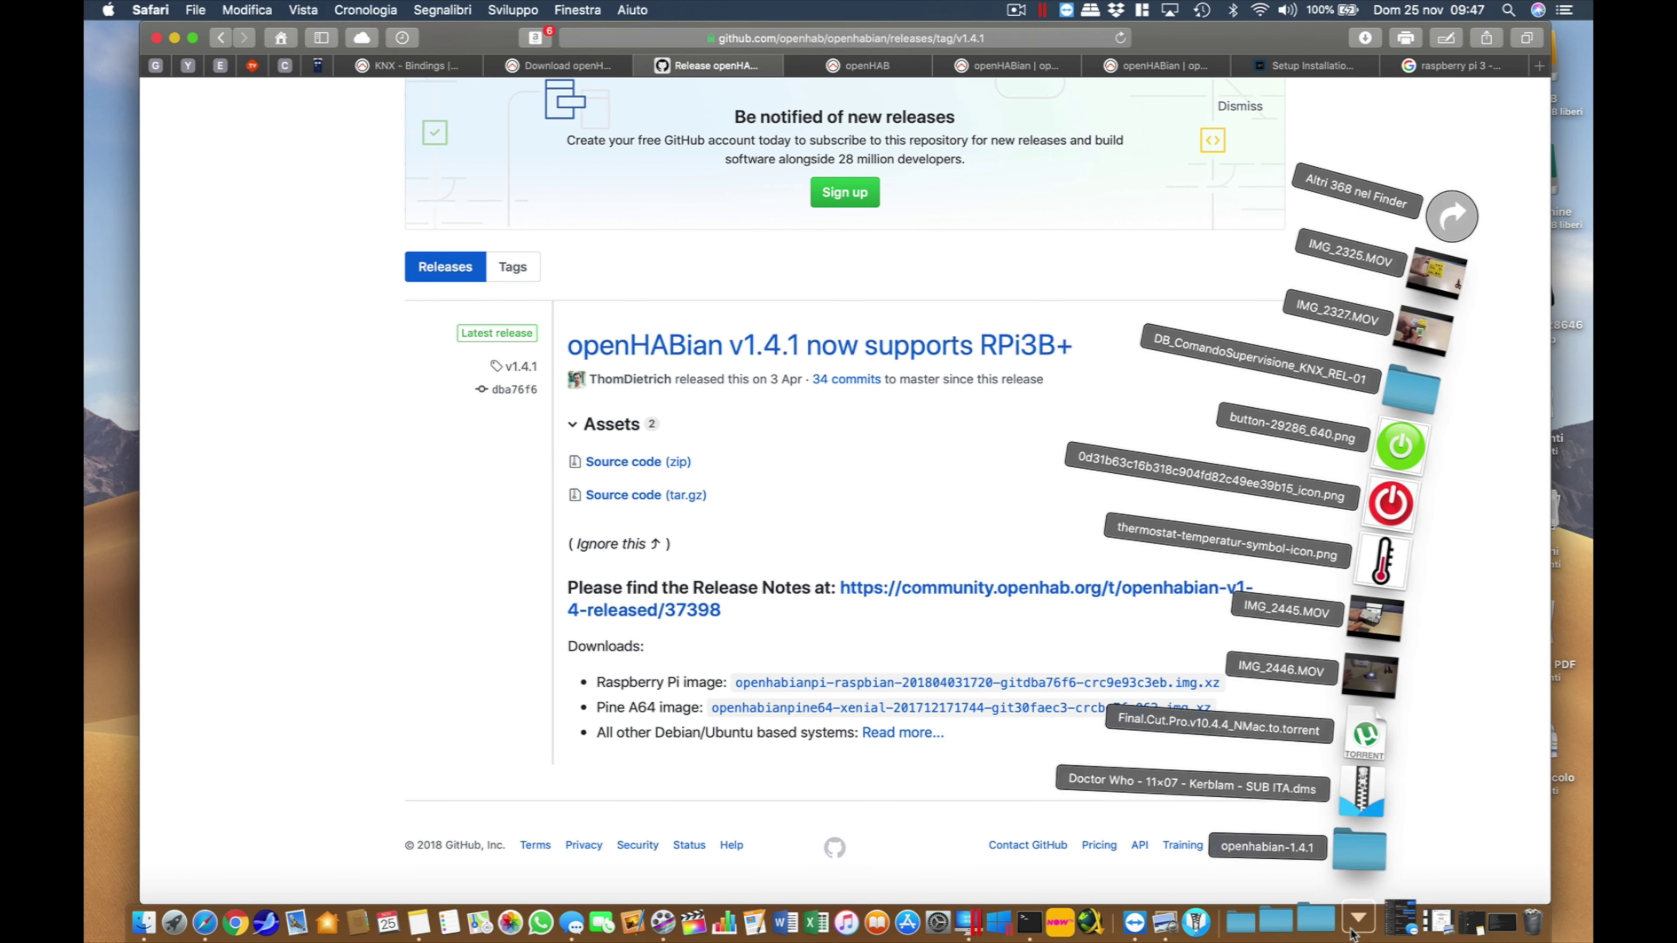
click(1357, 861)
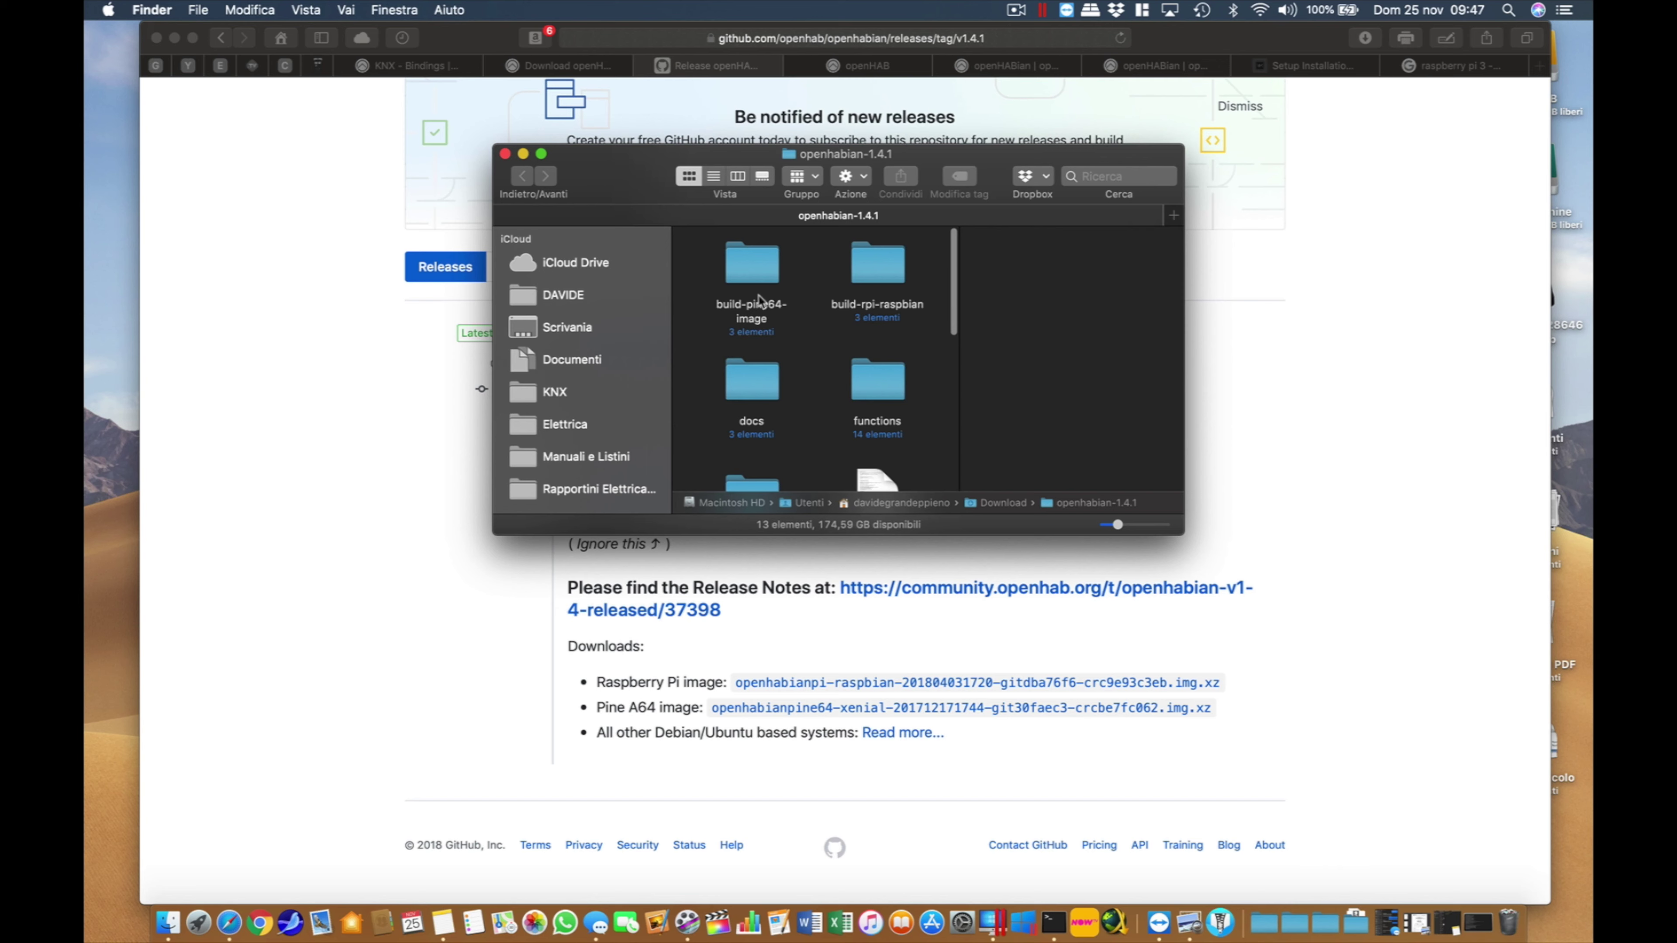
scroll(759, 300, down, 5)
scroll(760, 301, down, 5)
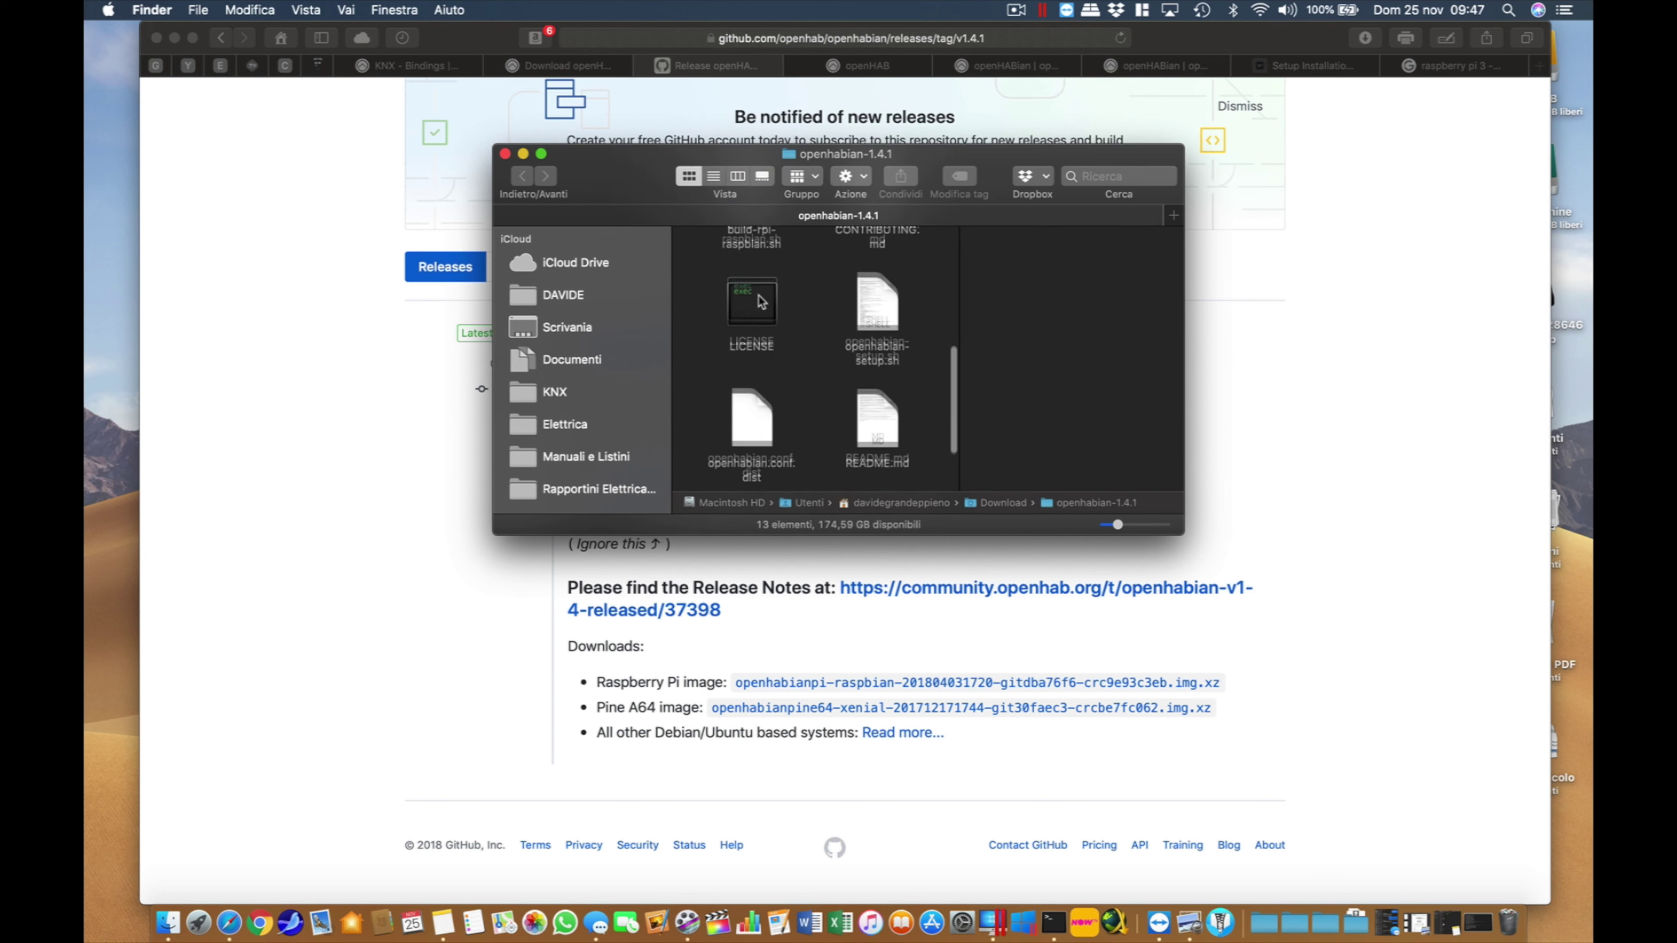
scroll(759, 301, up, 10)
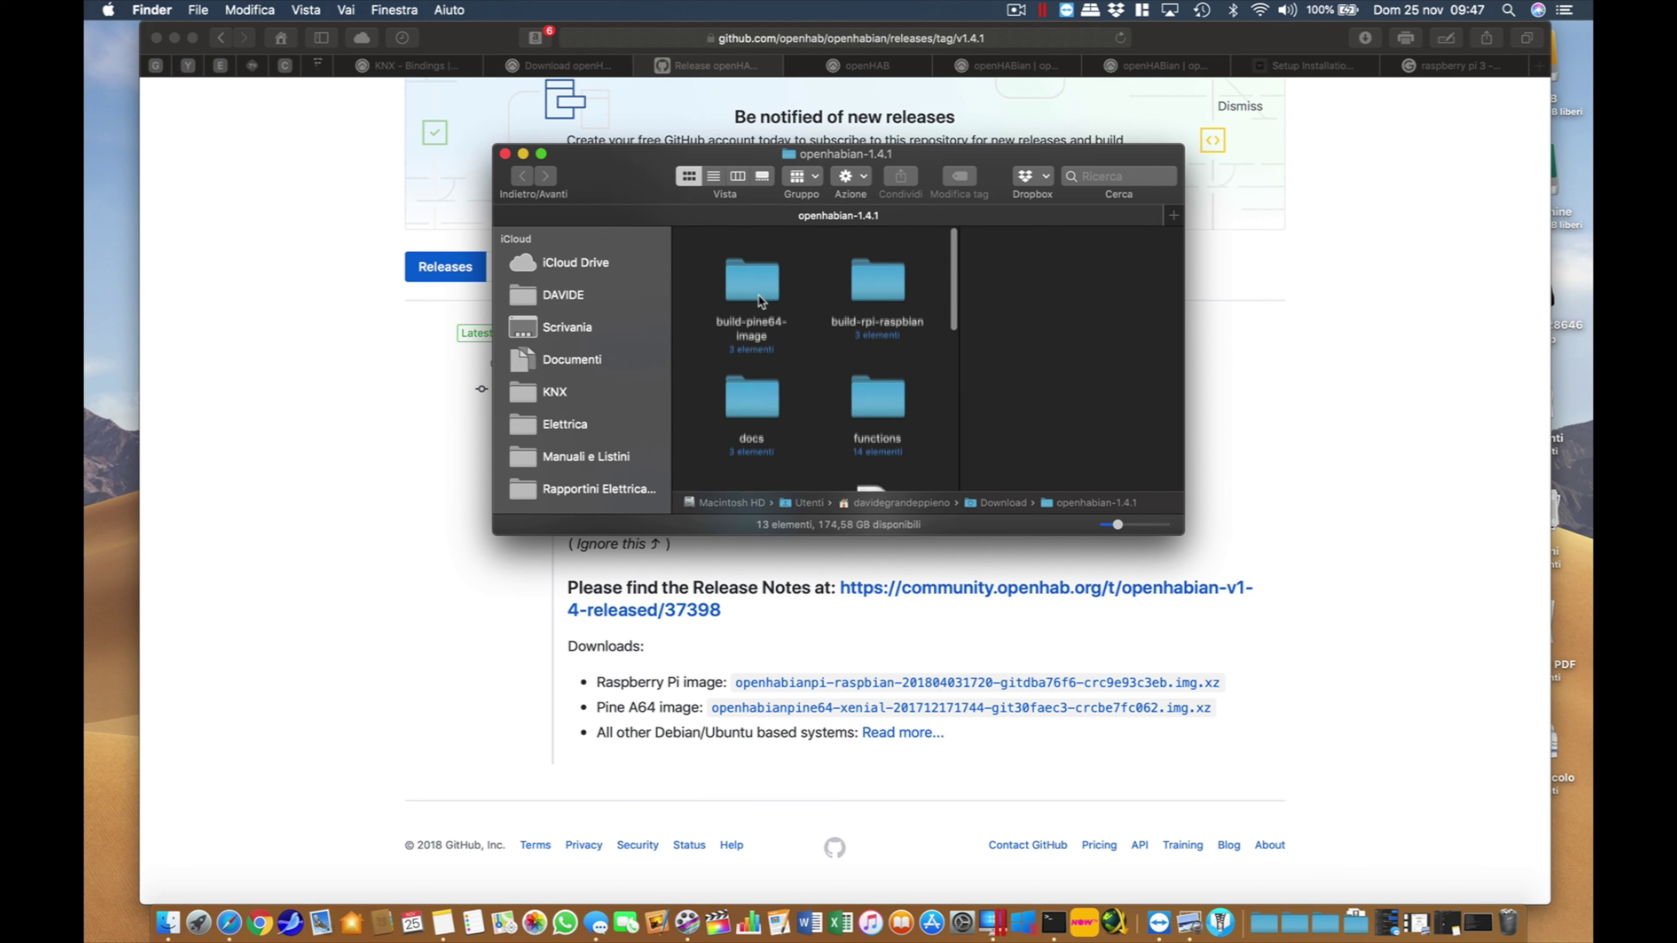
click(504, 154)
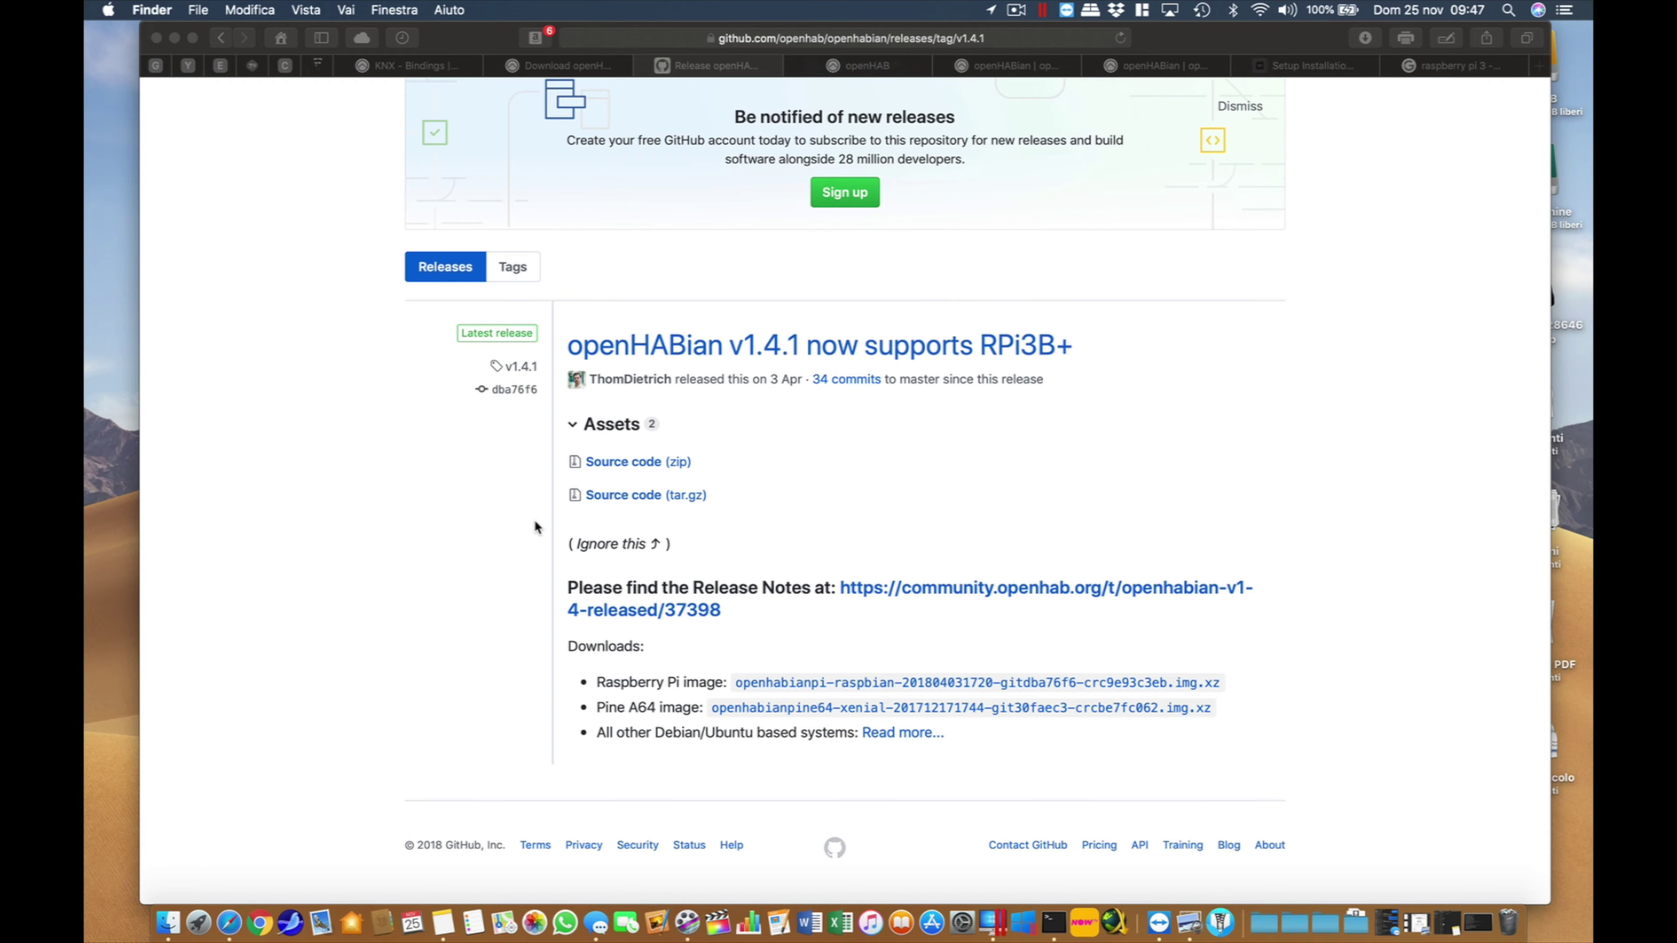
Back on the openHAB download page, choose macOS, download the openHAB 2.3.0 Stable Runtime and check the download's progress.
scroll(536, 527, left, 10)
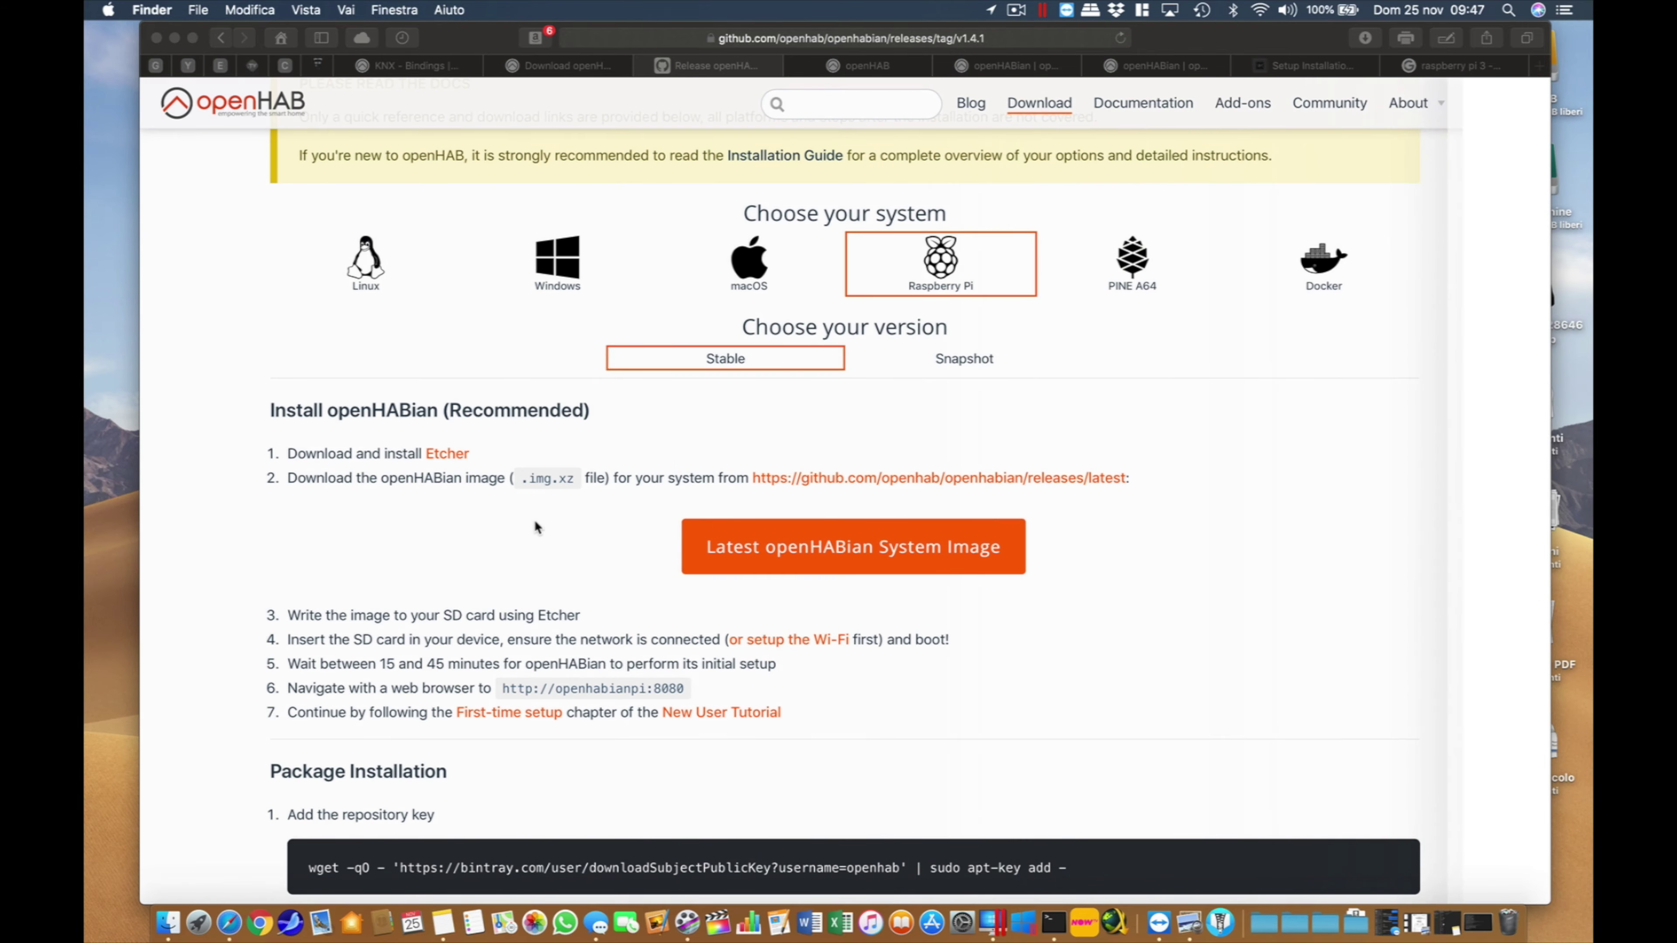
click(750, 271)
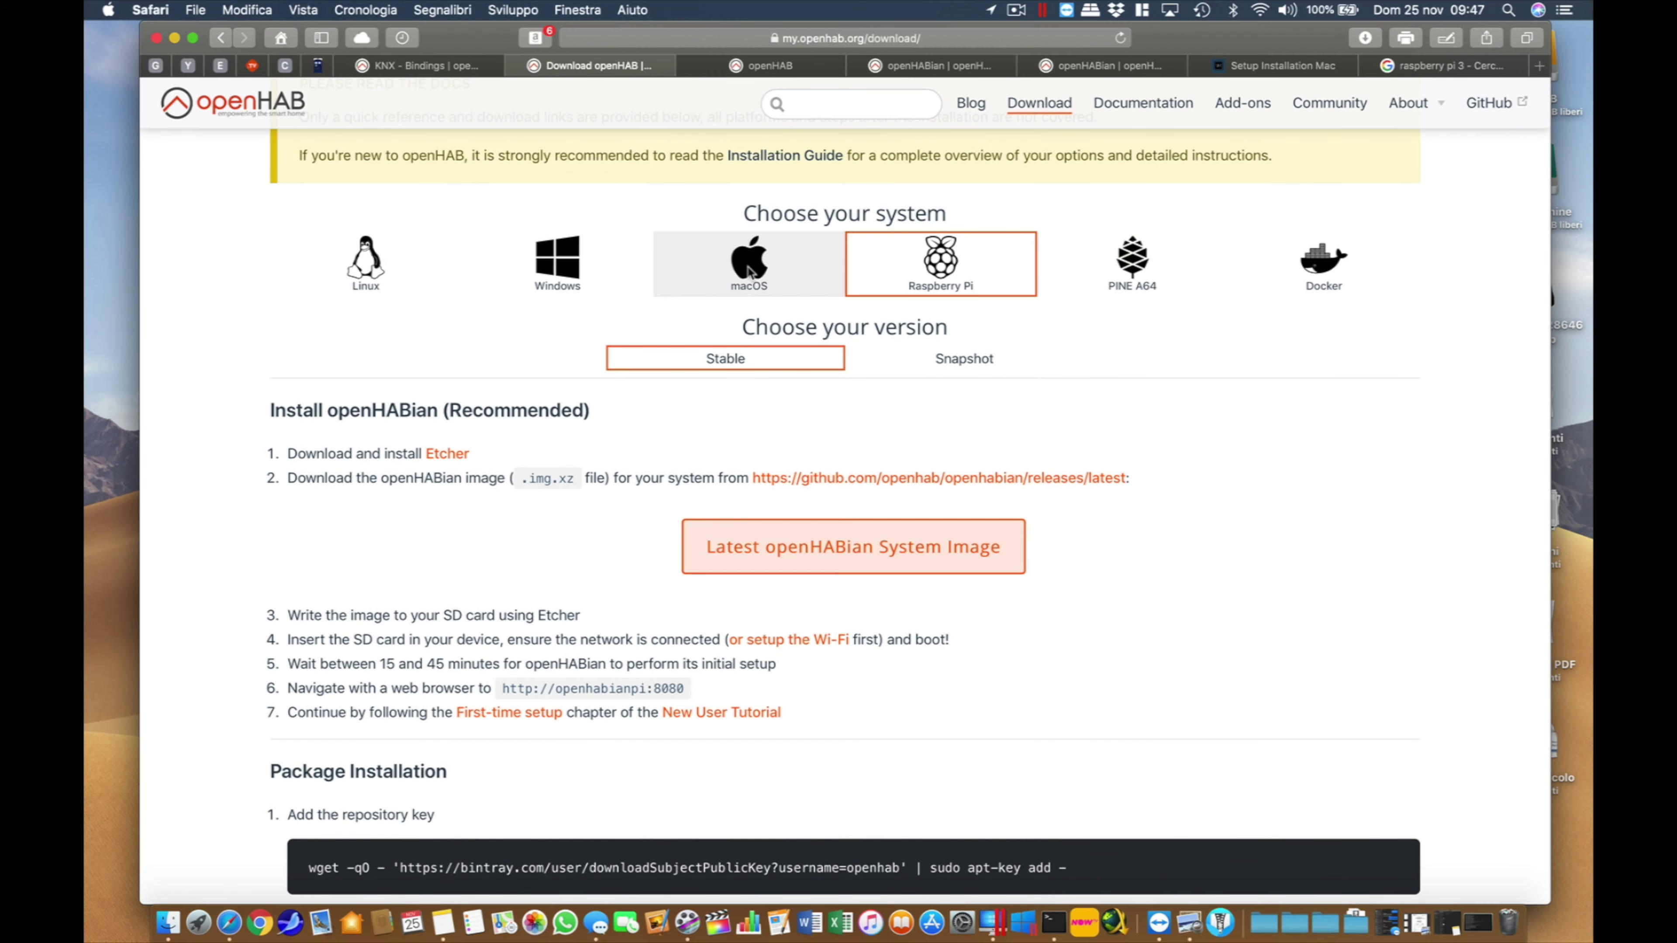
click(750, 271)
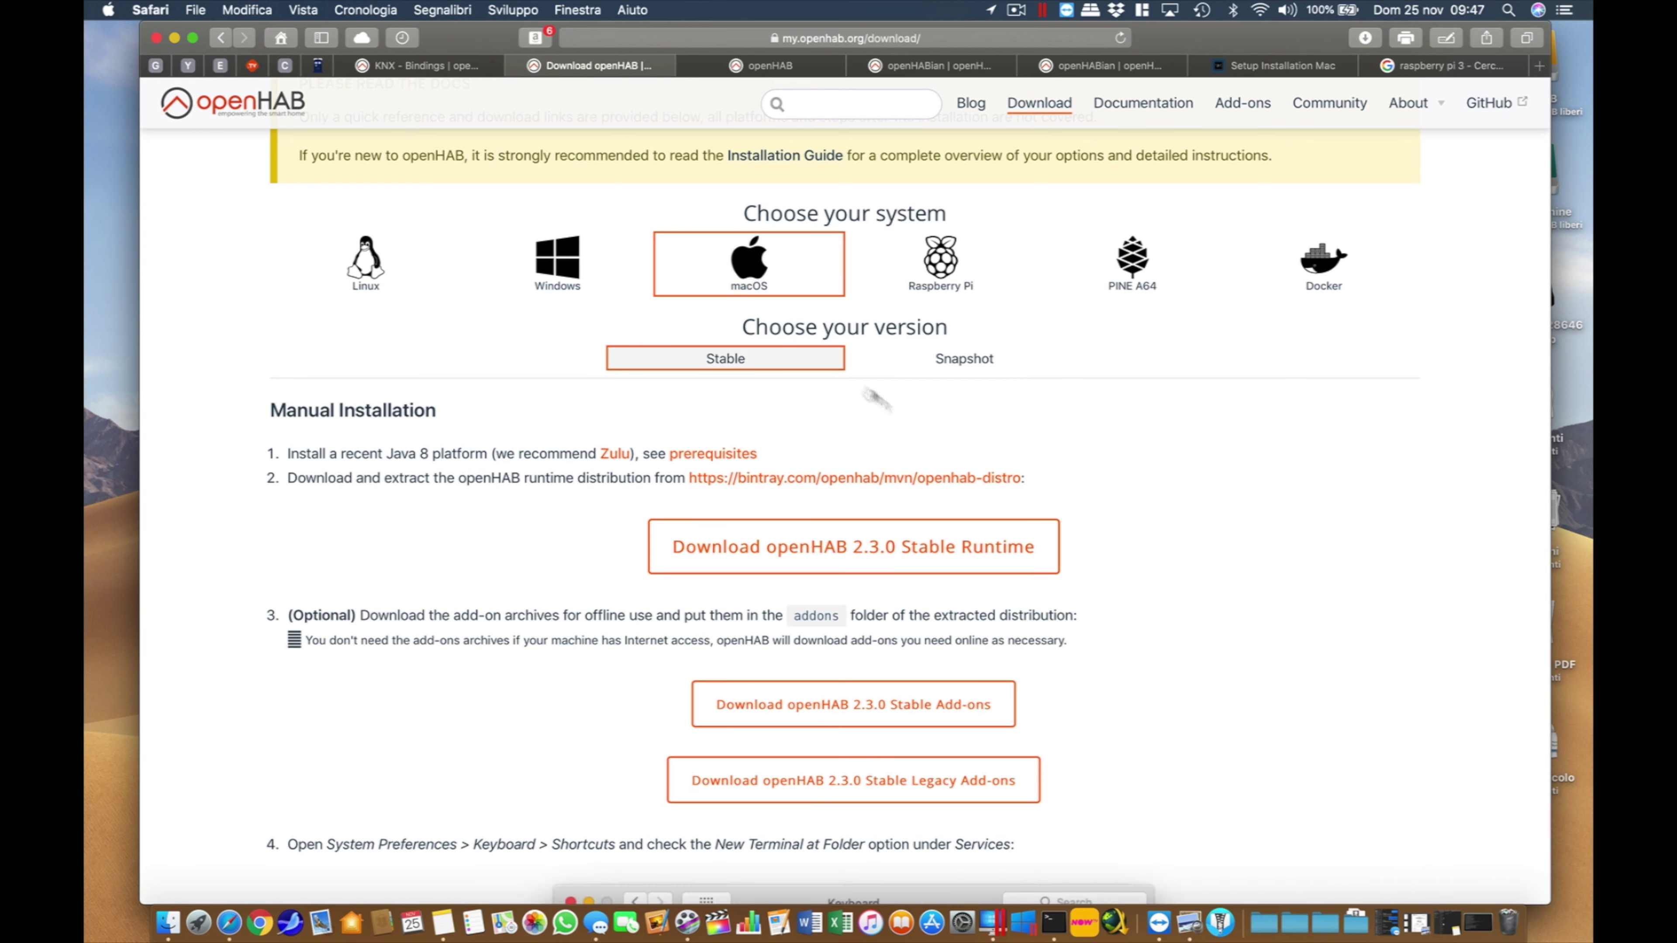
click(816, 551)
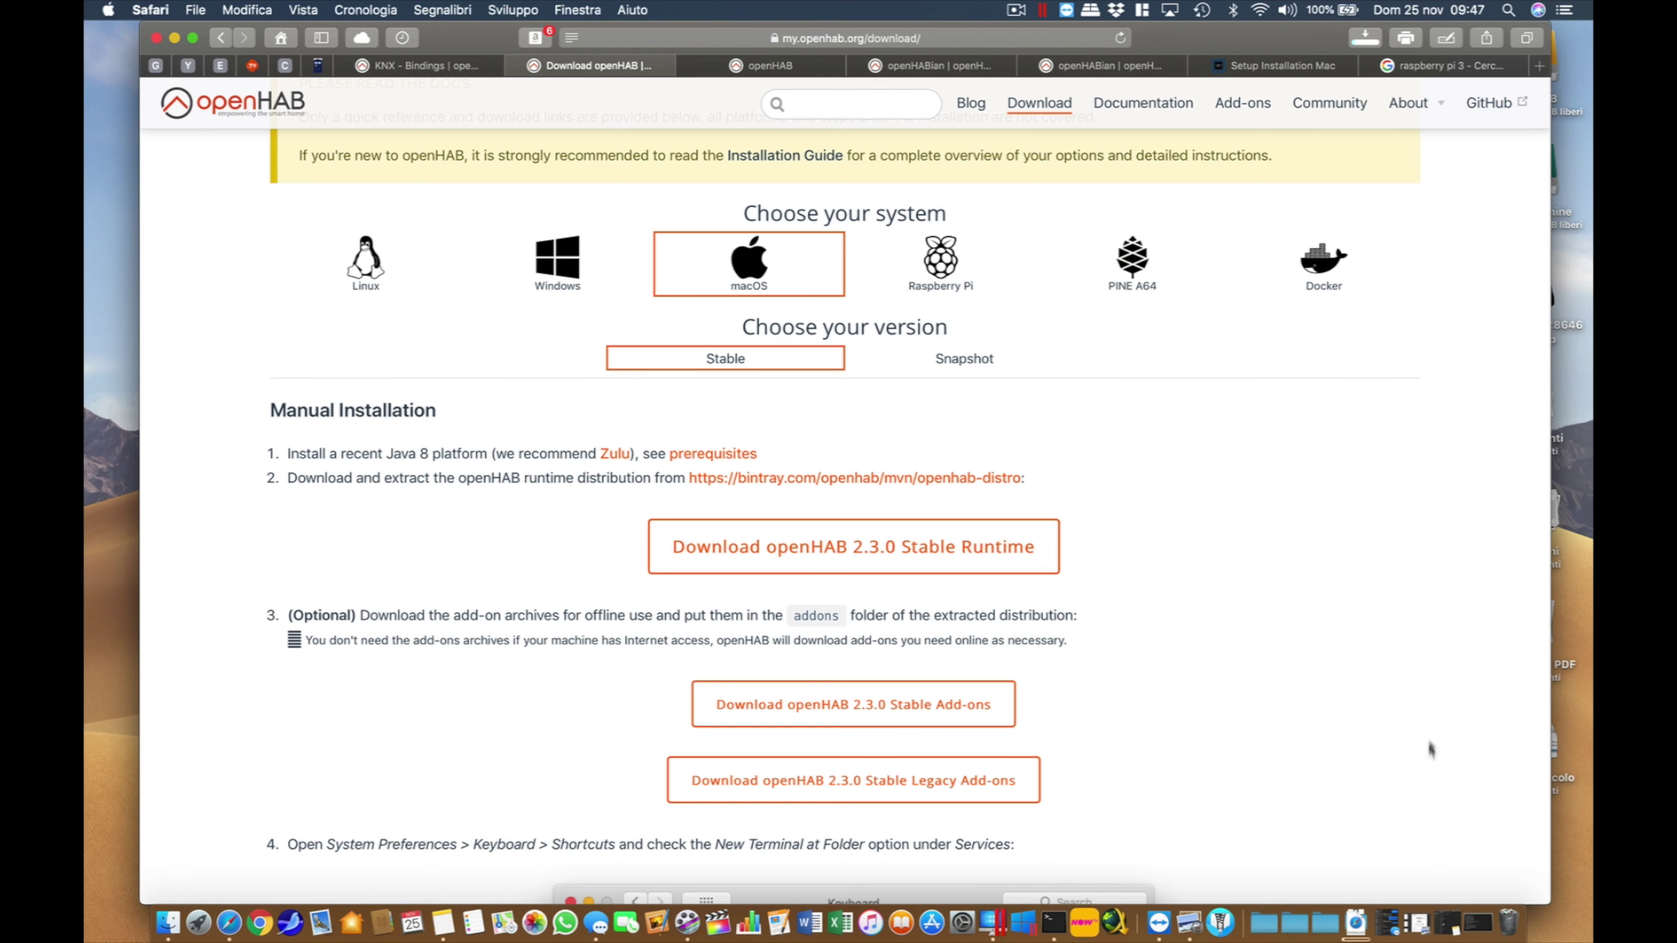
click(1366, 39)
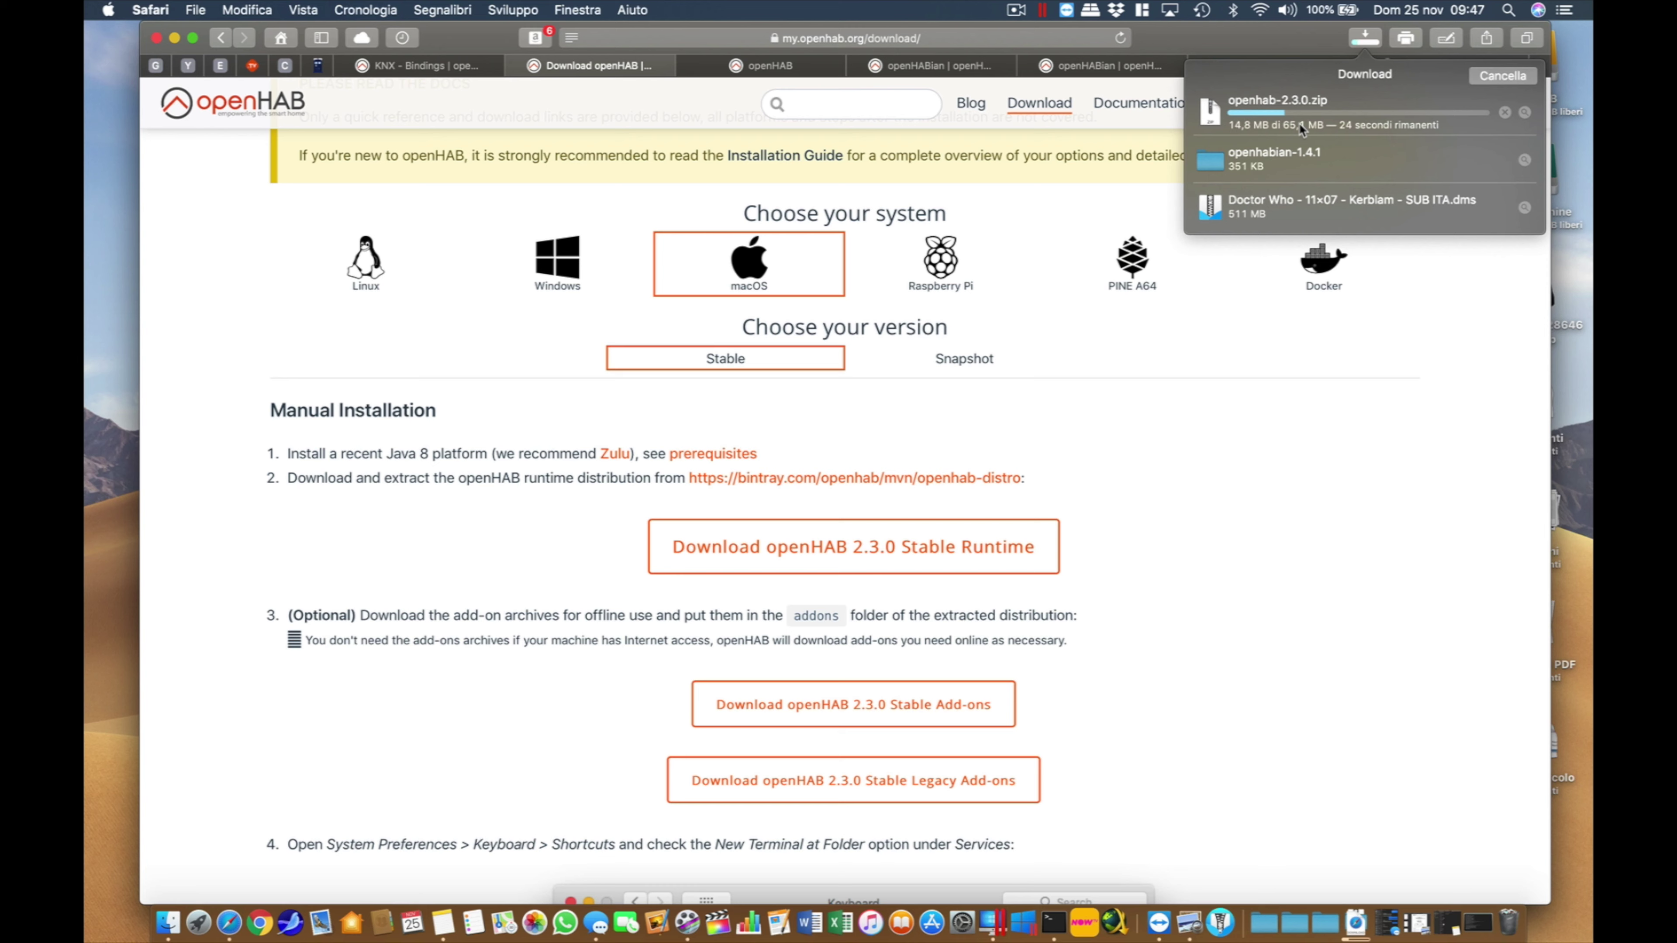
click(1303, 451)
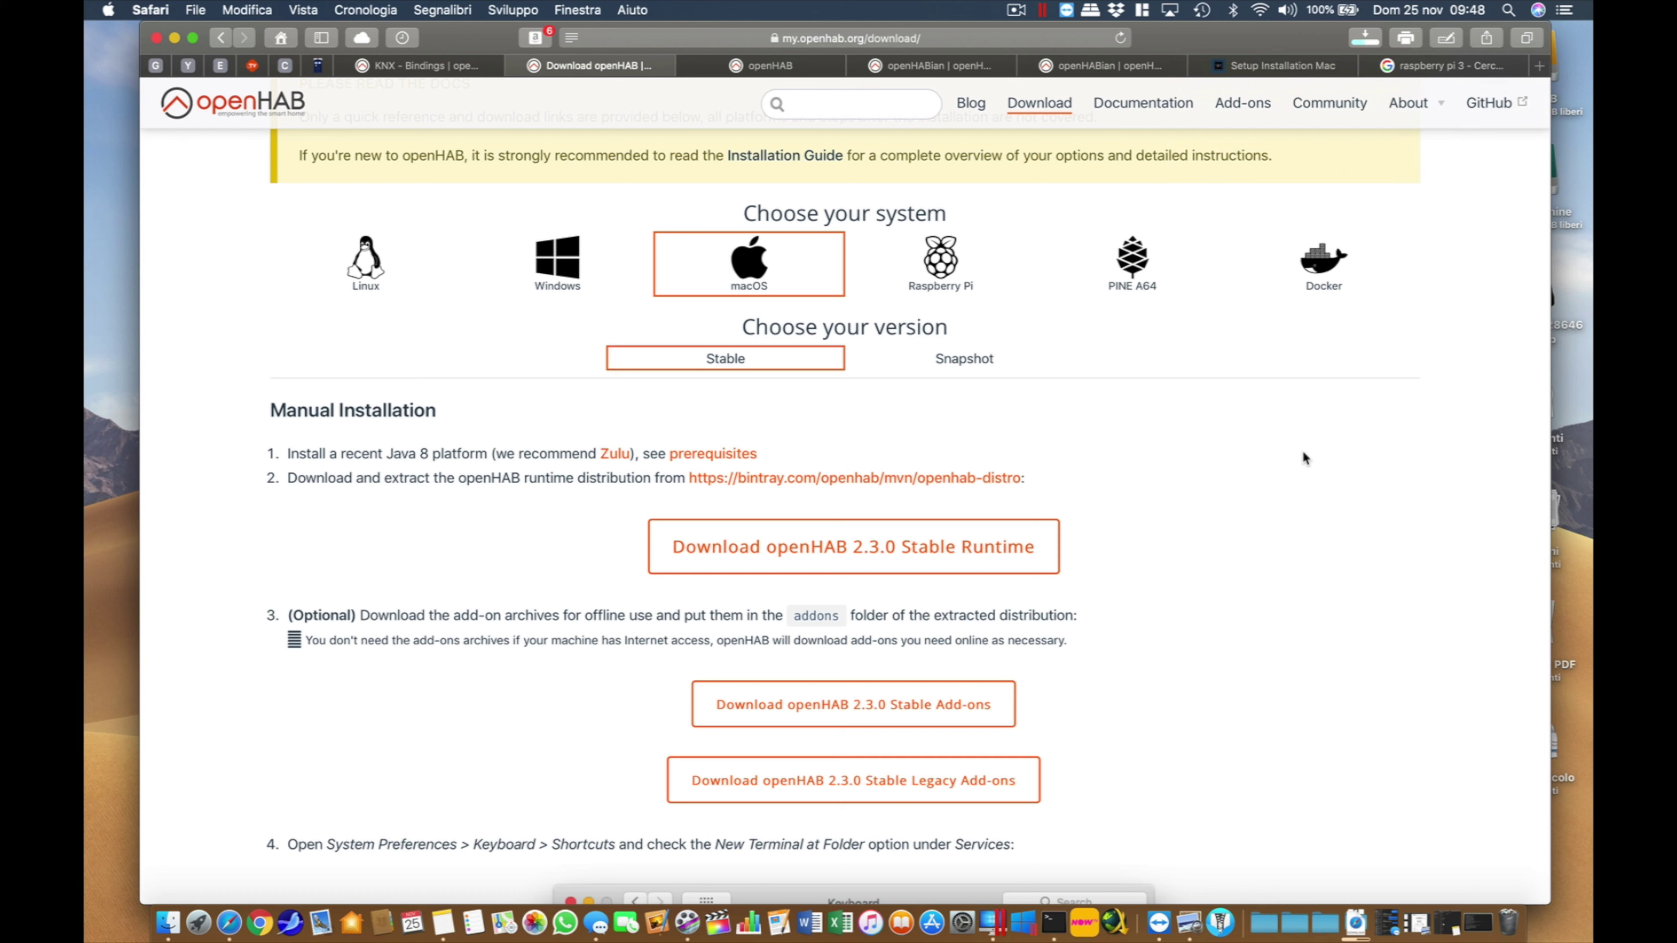
Compare the Windows and Linux installation instructions by switching between the two systems, finishing on Windows.
click(560, 268)
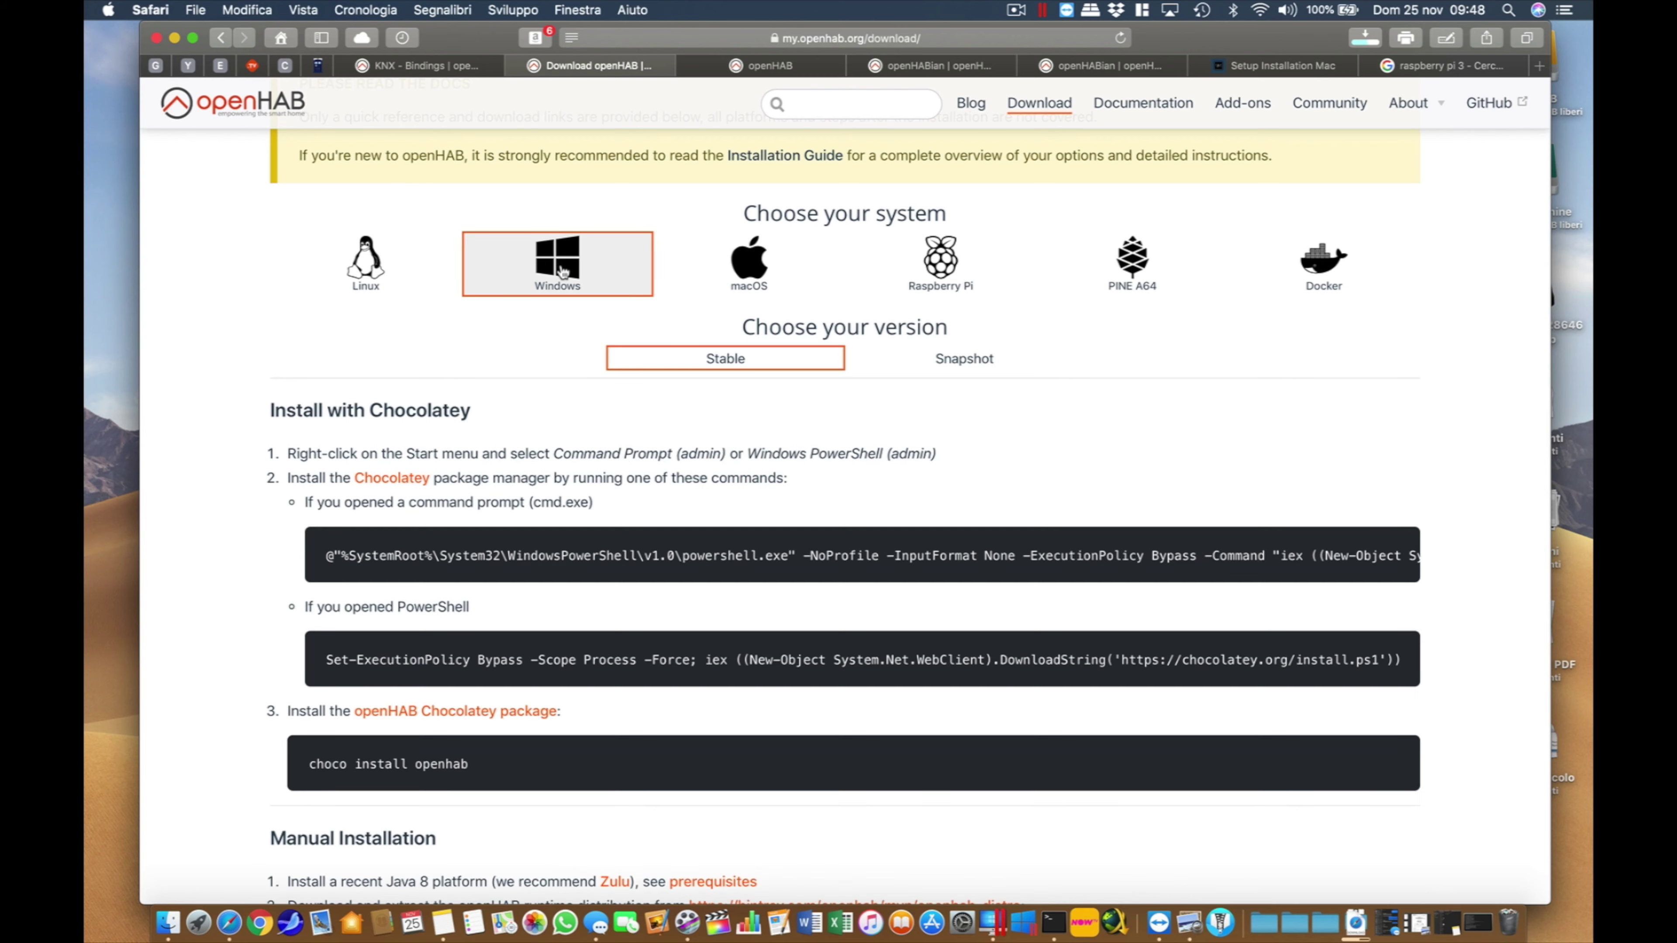
click(394, 264)
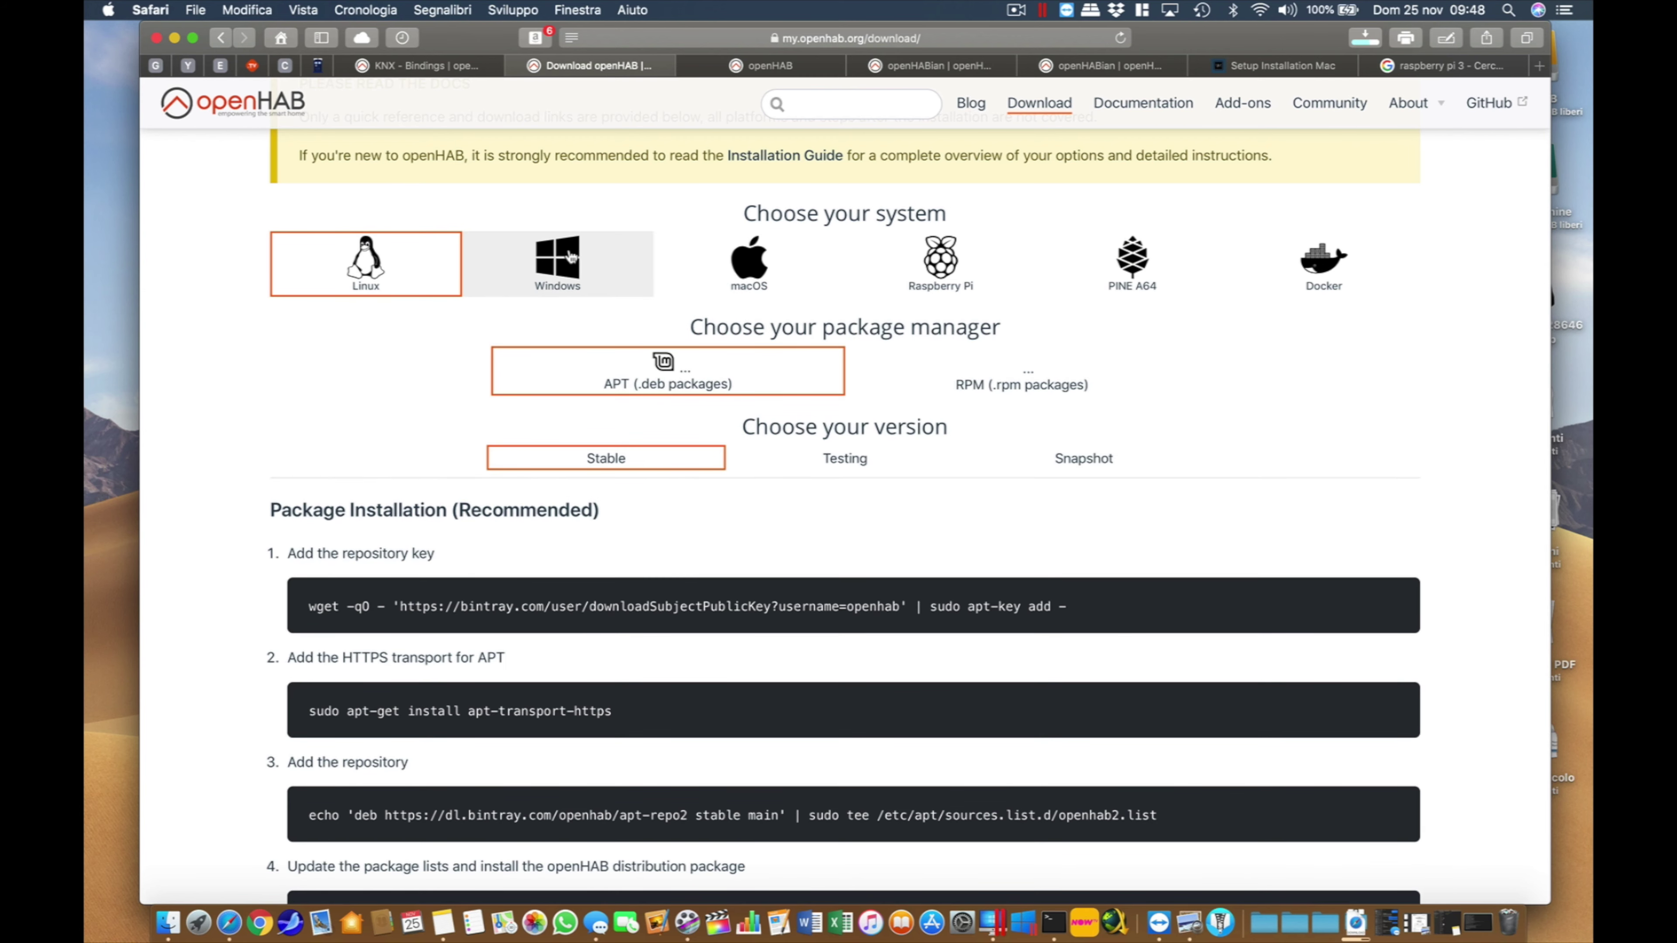
click(560, 264)
click(396, 264)
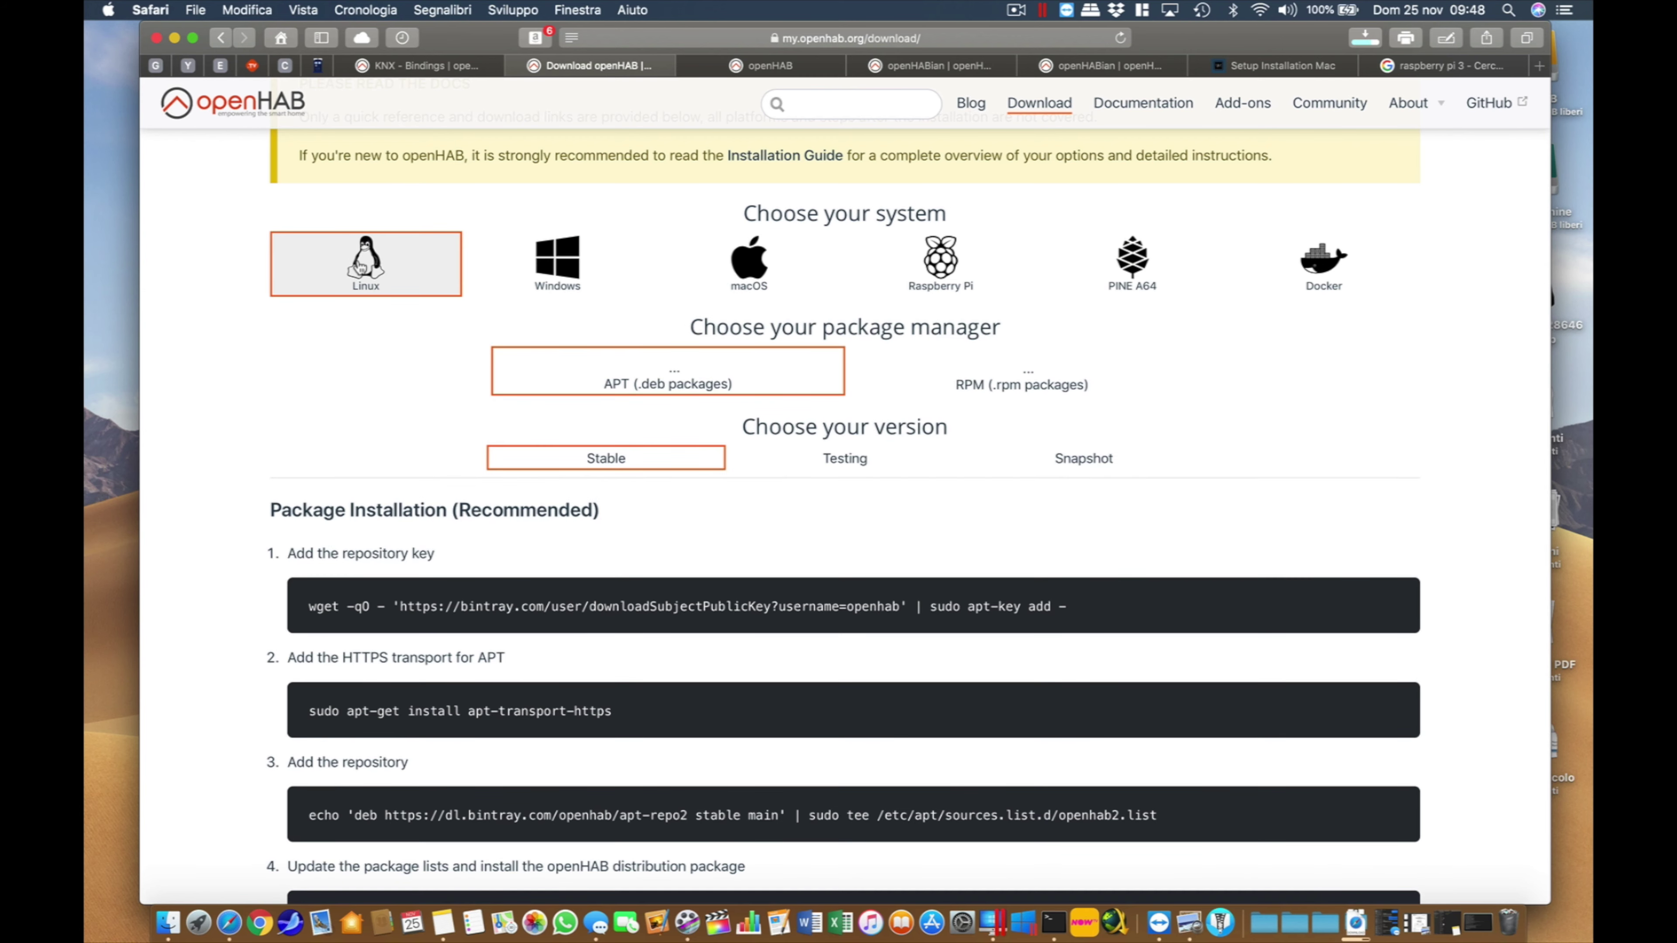
click(587, 293)
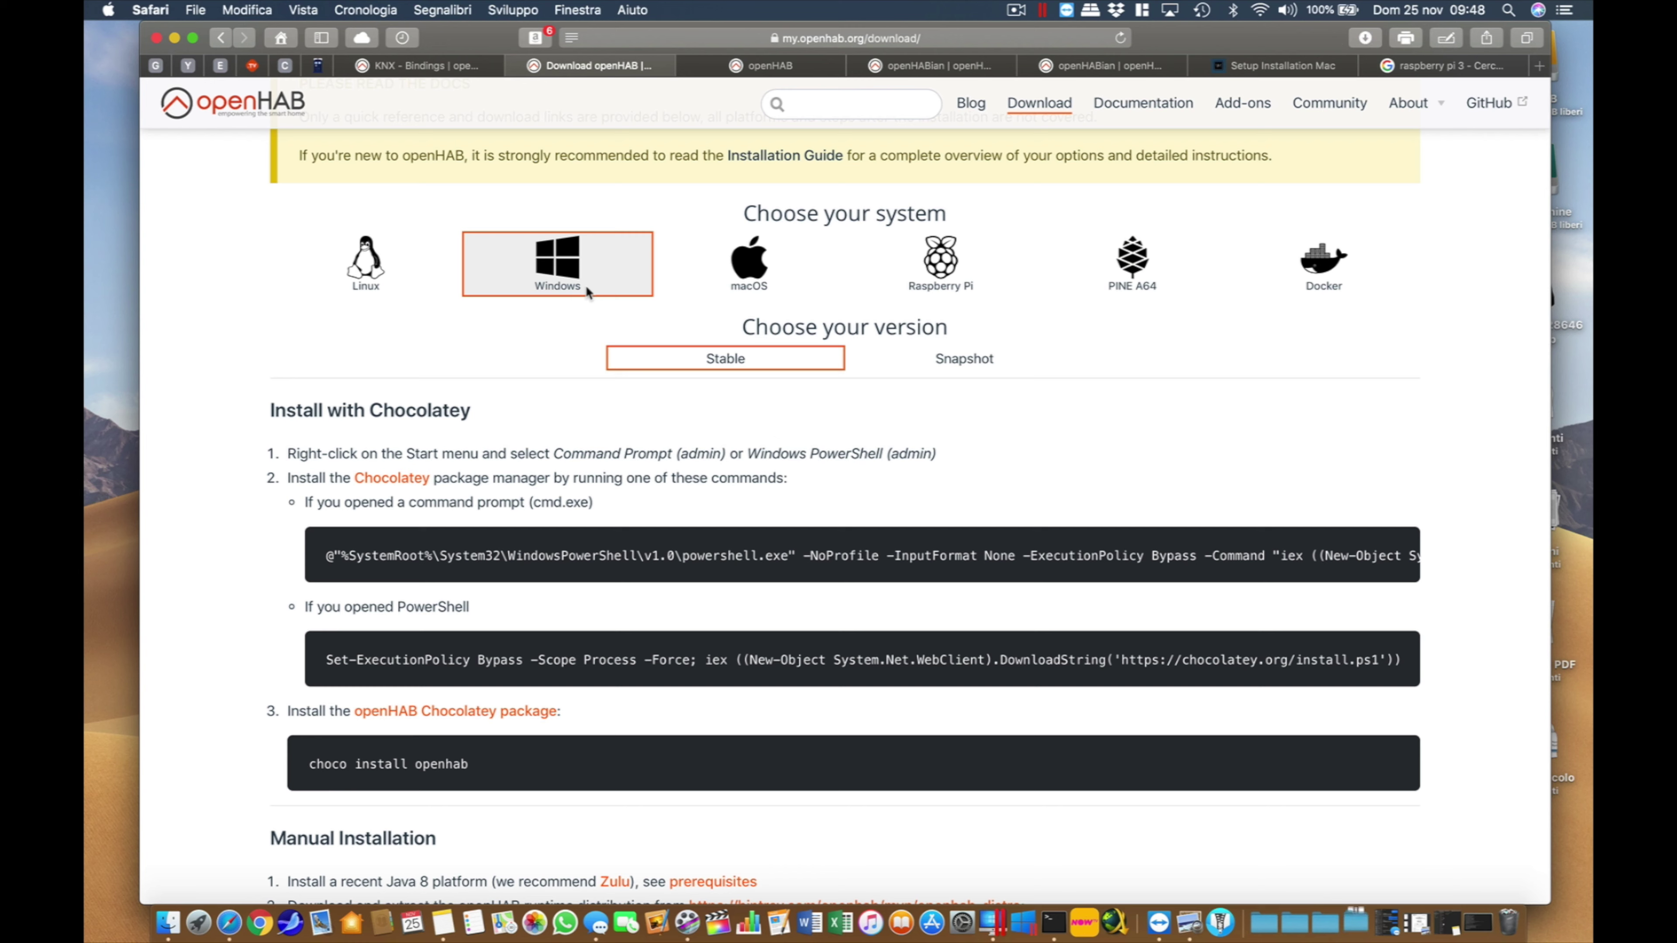
Compare the Raspberry Pi and Windows installation instructions, finish on Raspberry Pi and look through its page down to the applications and acknowledgements.
click(925, 261)
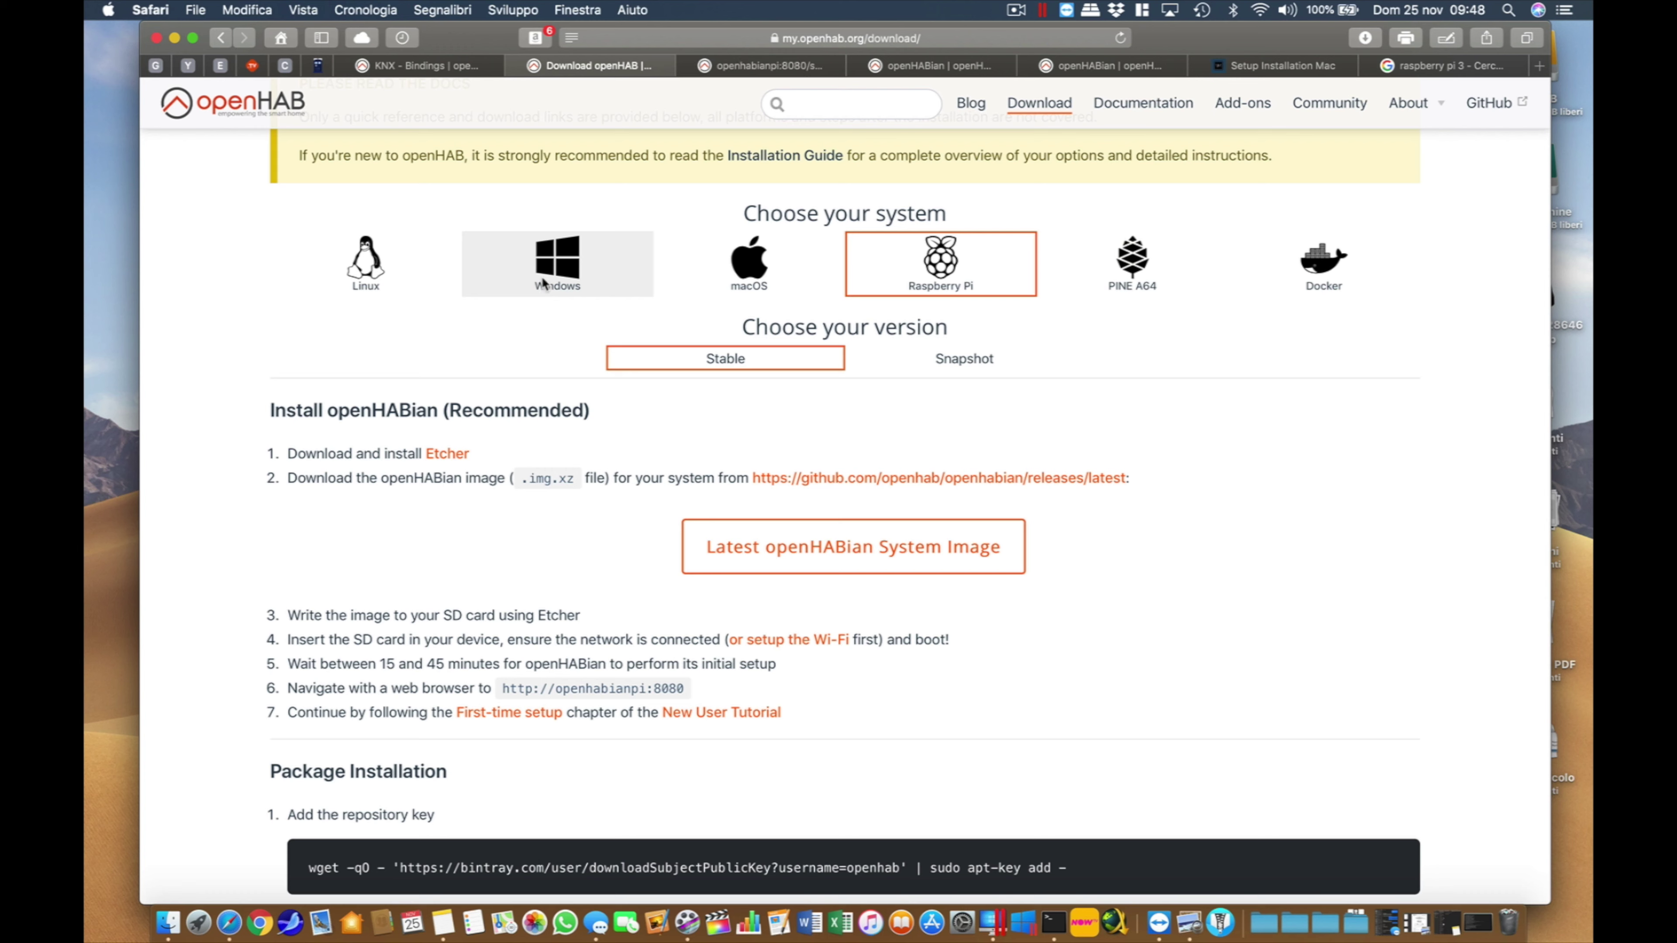
click(544, 284)
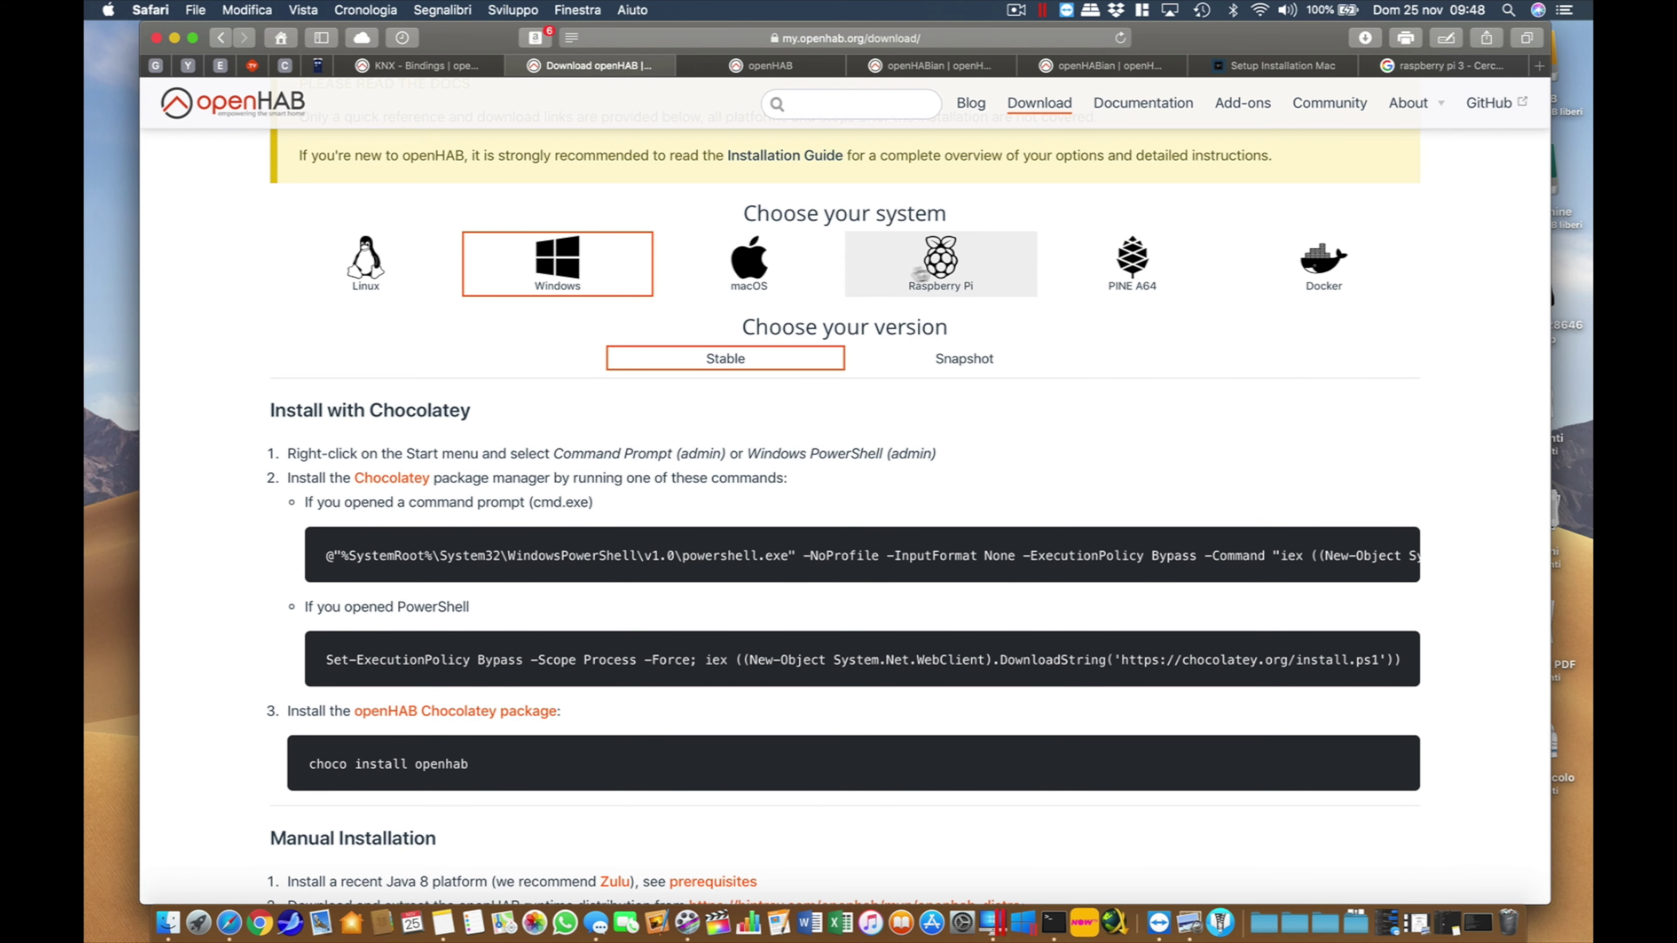
click(953, 268)
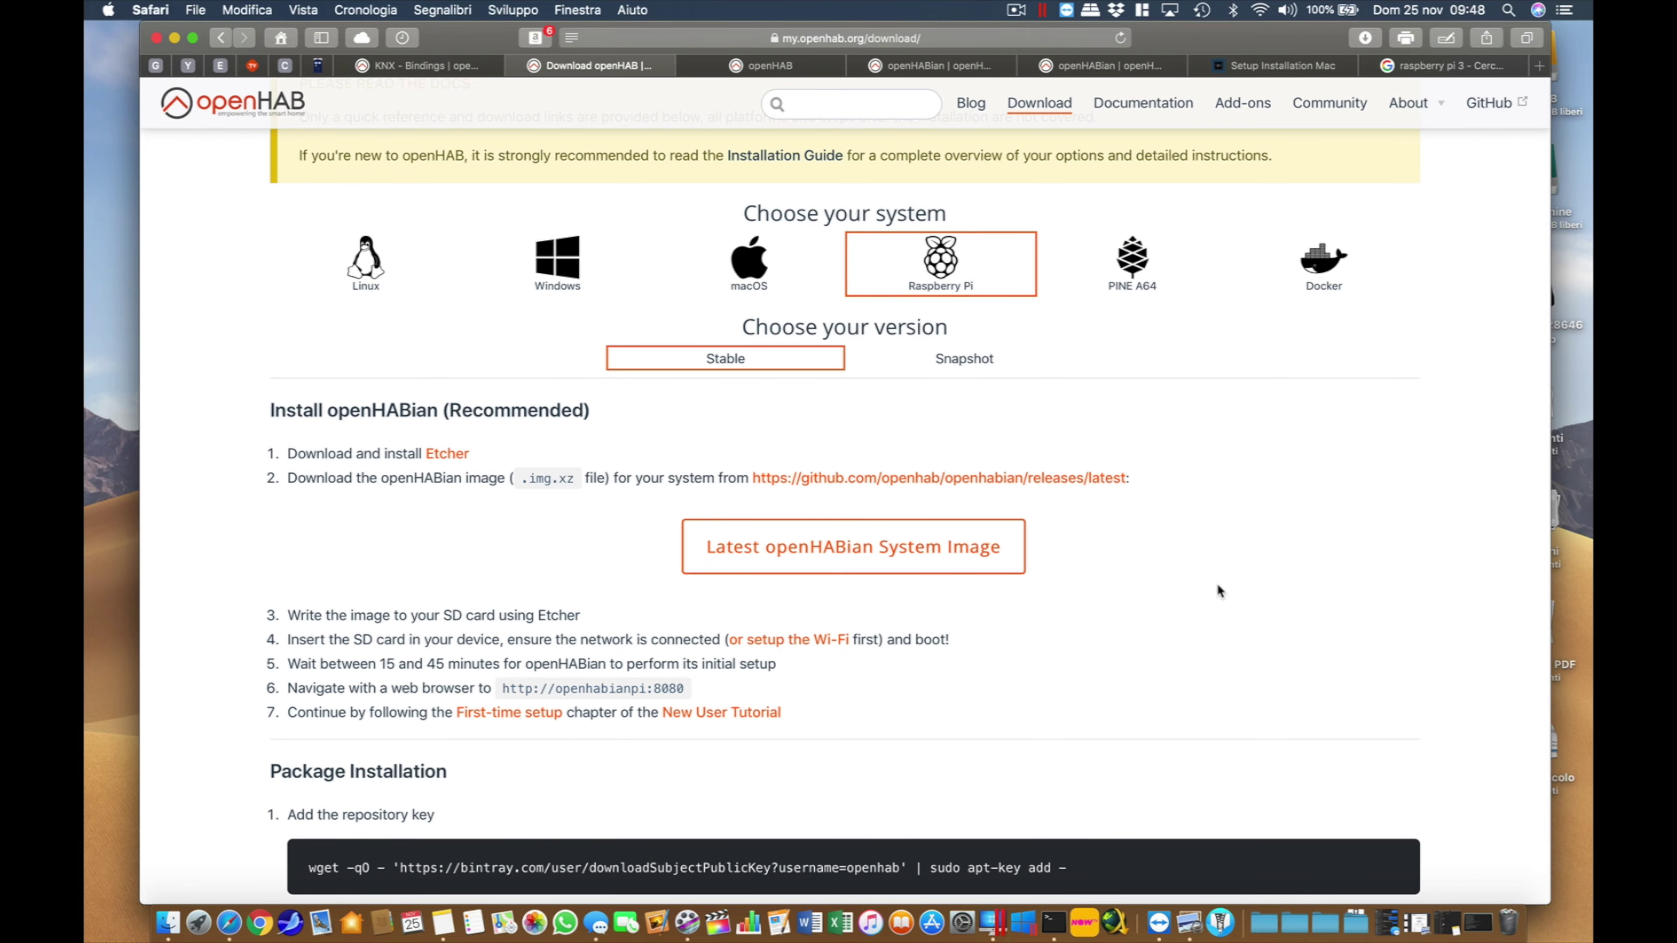
scroll(1216, 585, down, 15)
scroll(1217, 583, down, 5)
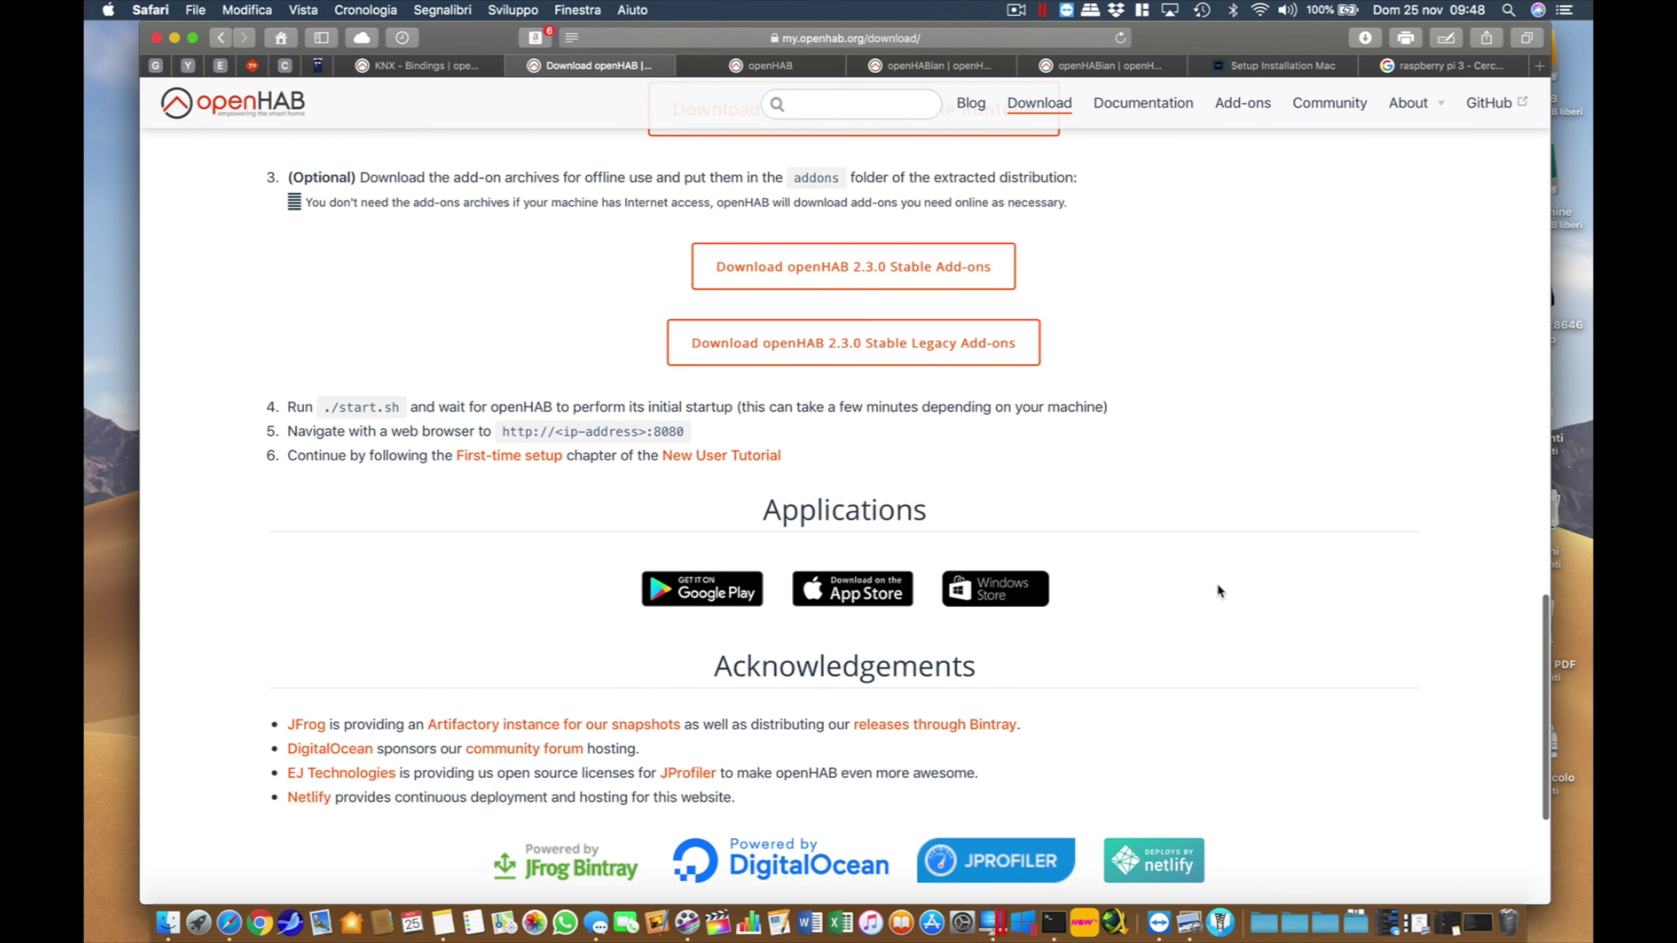
Open the downloaded openhab-2-2 folder in Finder, look through its folders and start scripts, and close the window.
click(1354, 932)
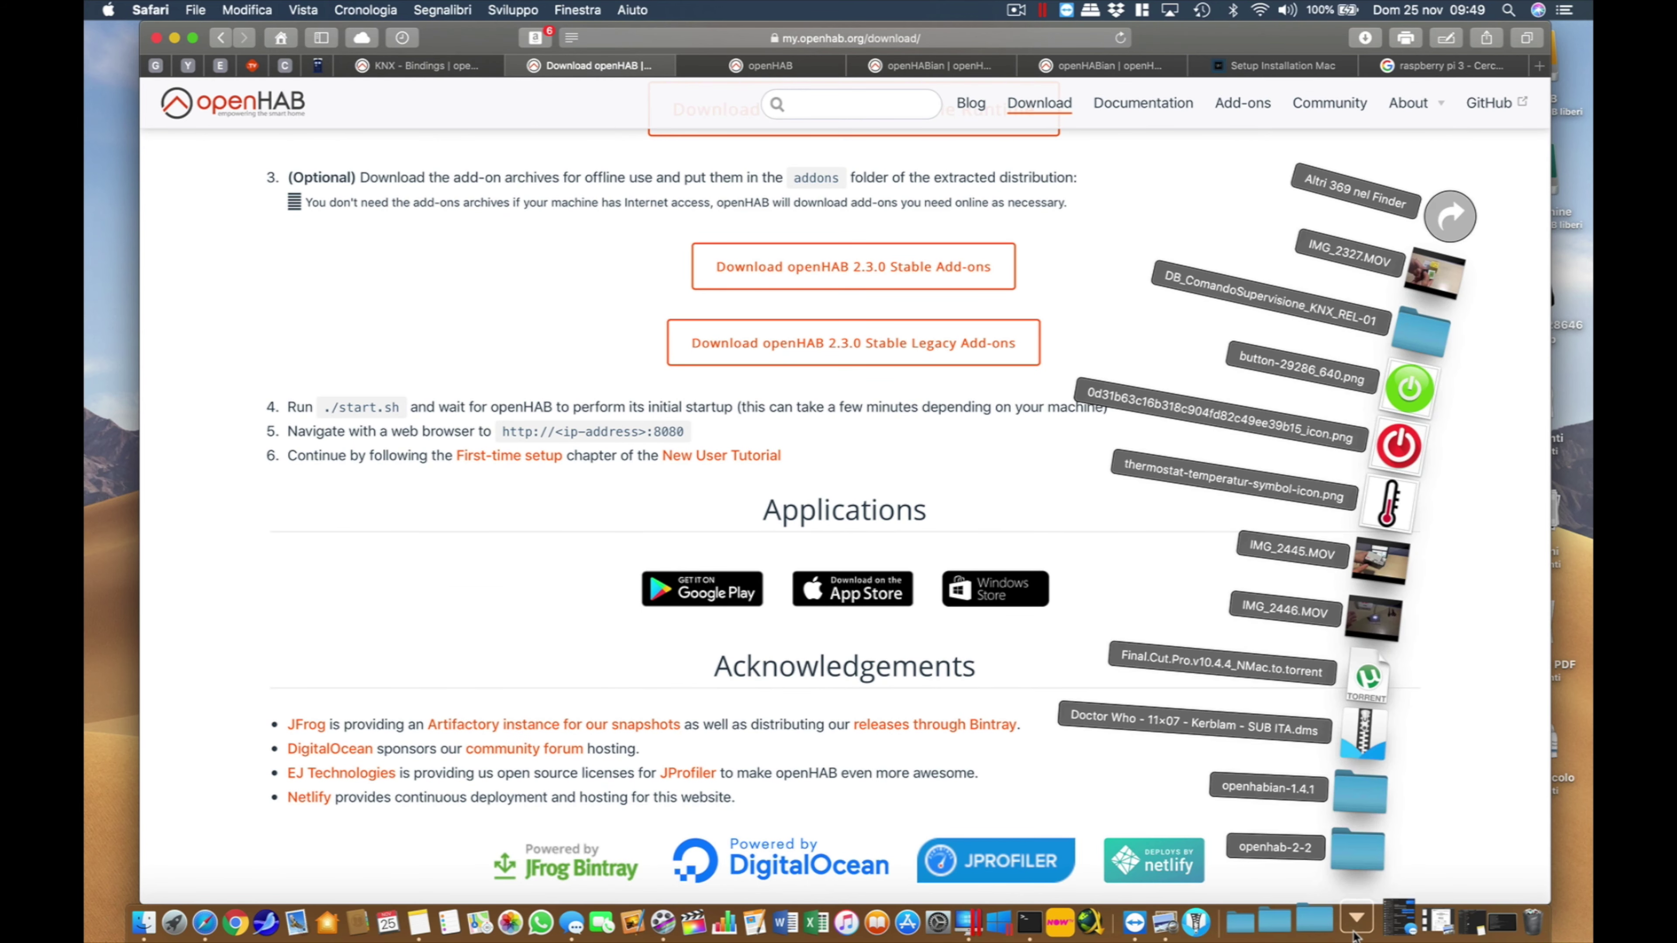
click(1355, 850)
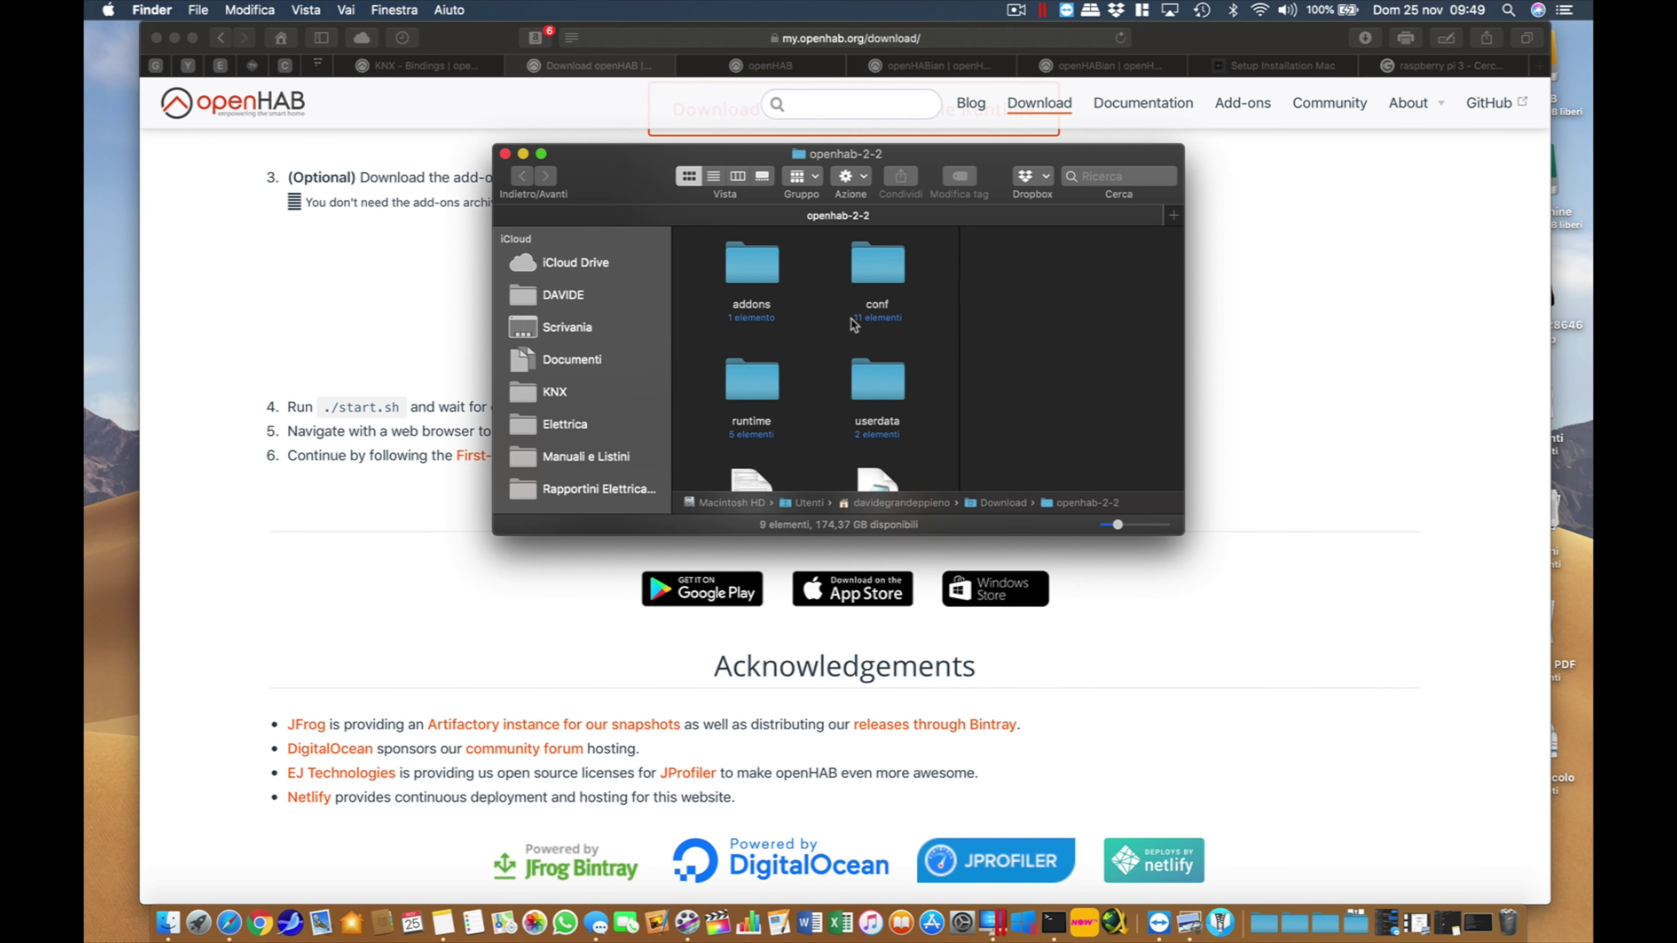
scroll(851, 324, down, 5)
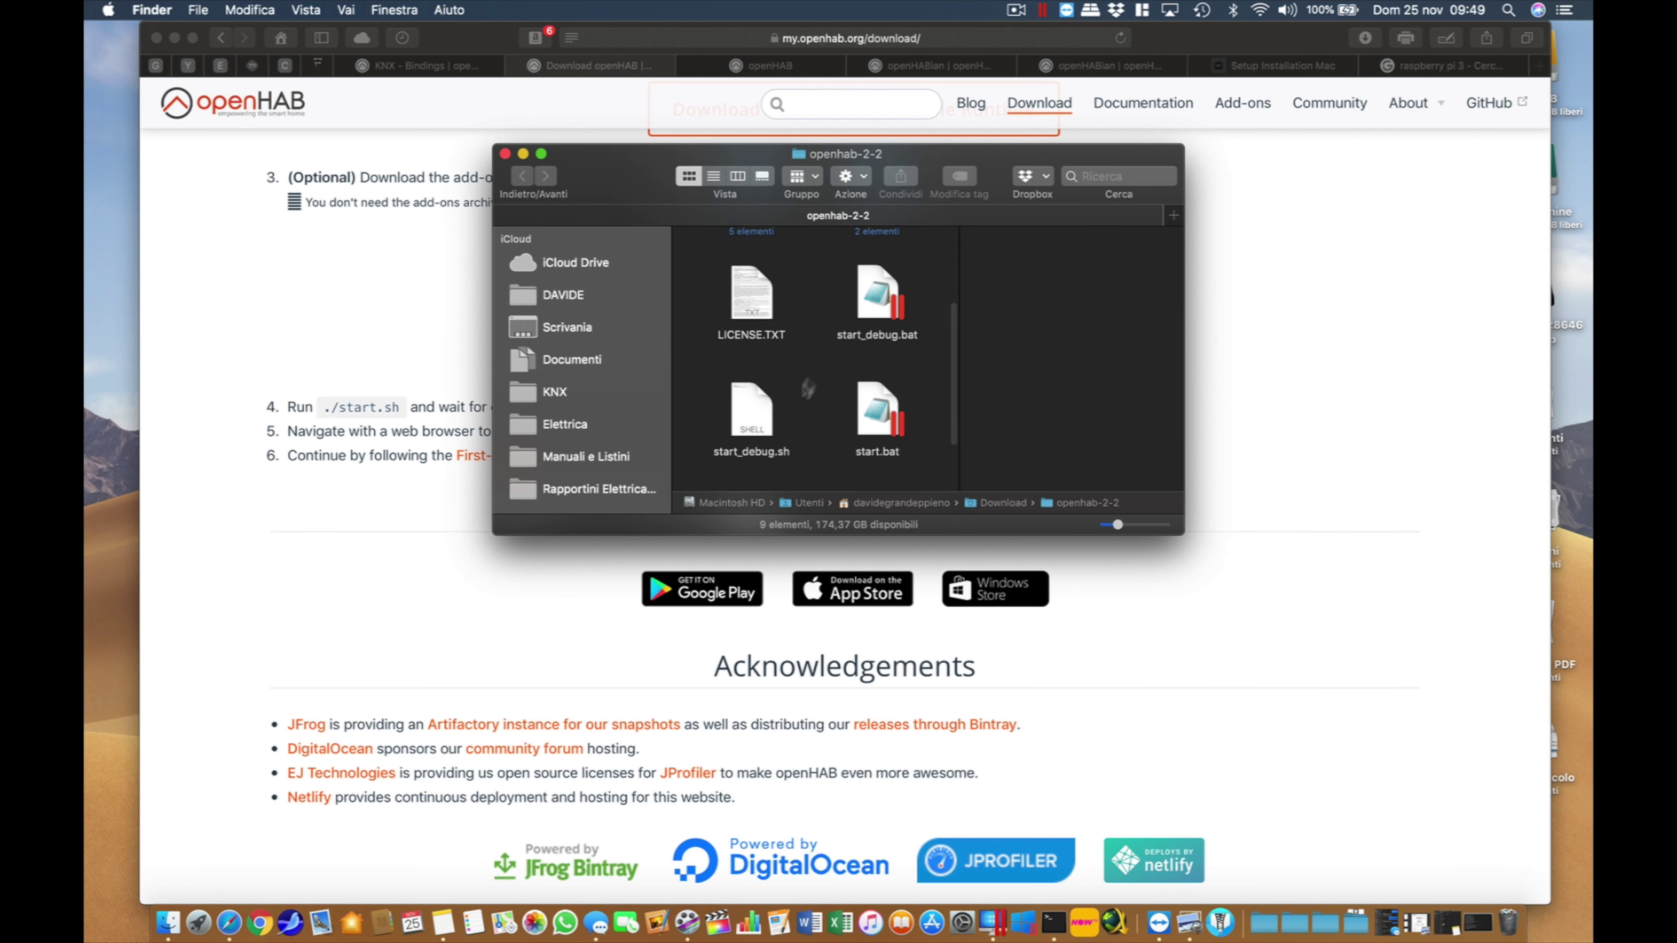
scroll(806, 397, down, 3)
scroll(790, 383, up, 8)
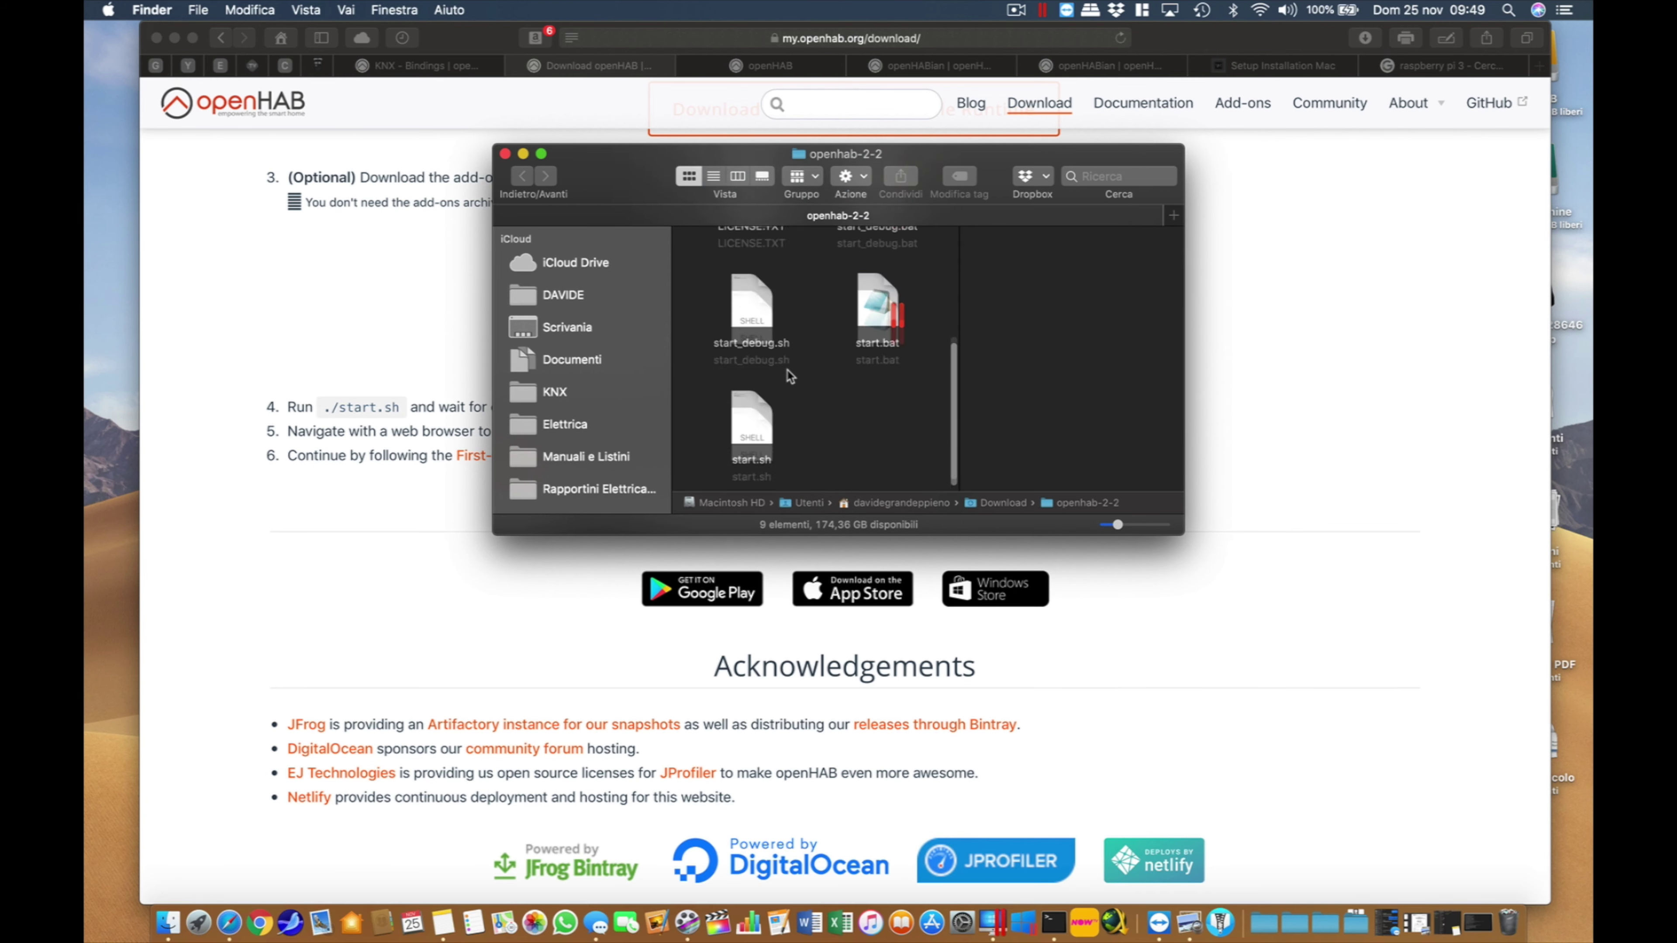
click(505, 154)
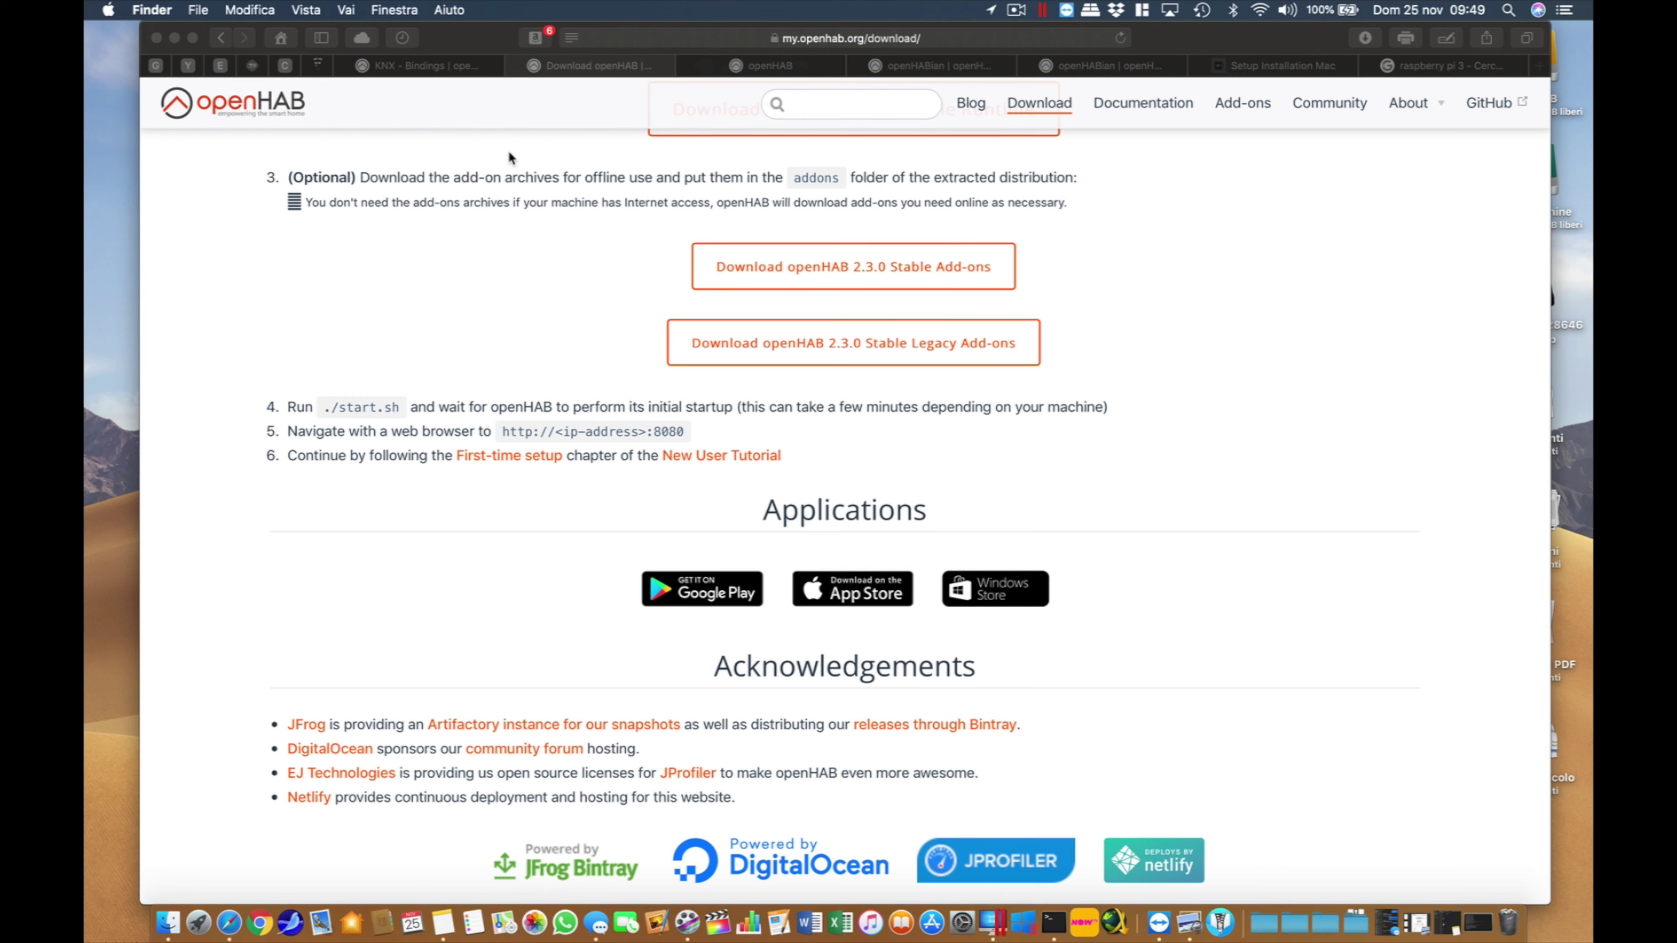
Switch to the openHAB start page at openhabianpi:8080/start/index, check its full address and open Home Builder.
click(789, 69)
click(756, 37)
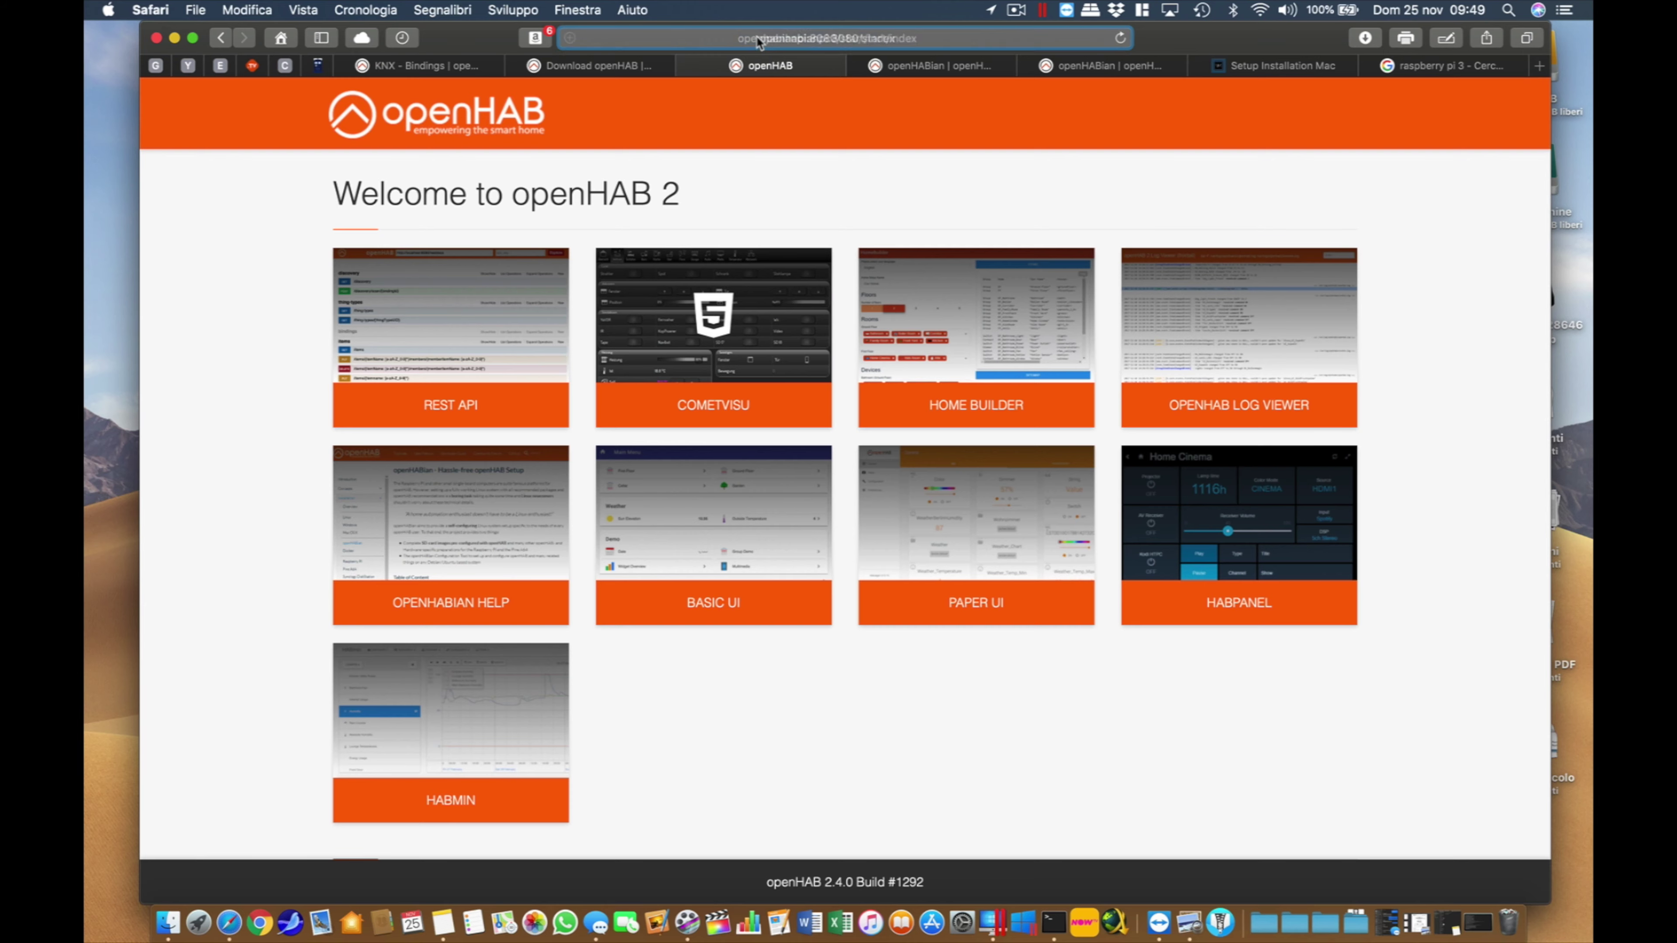
click(758, 41)
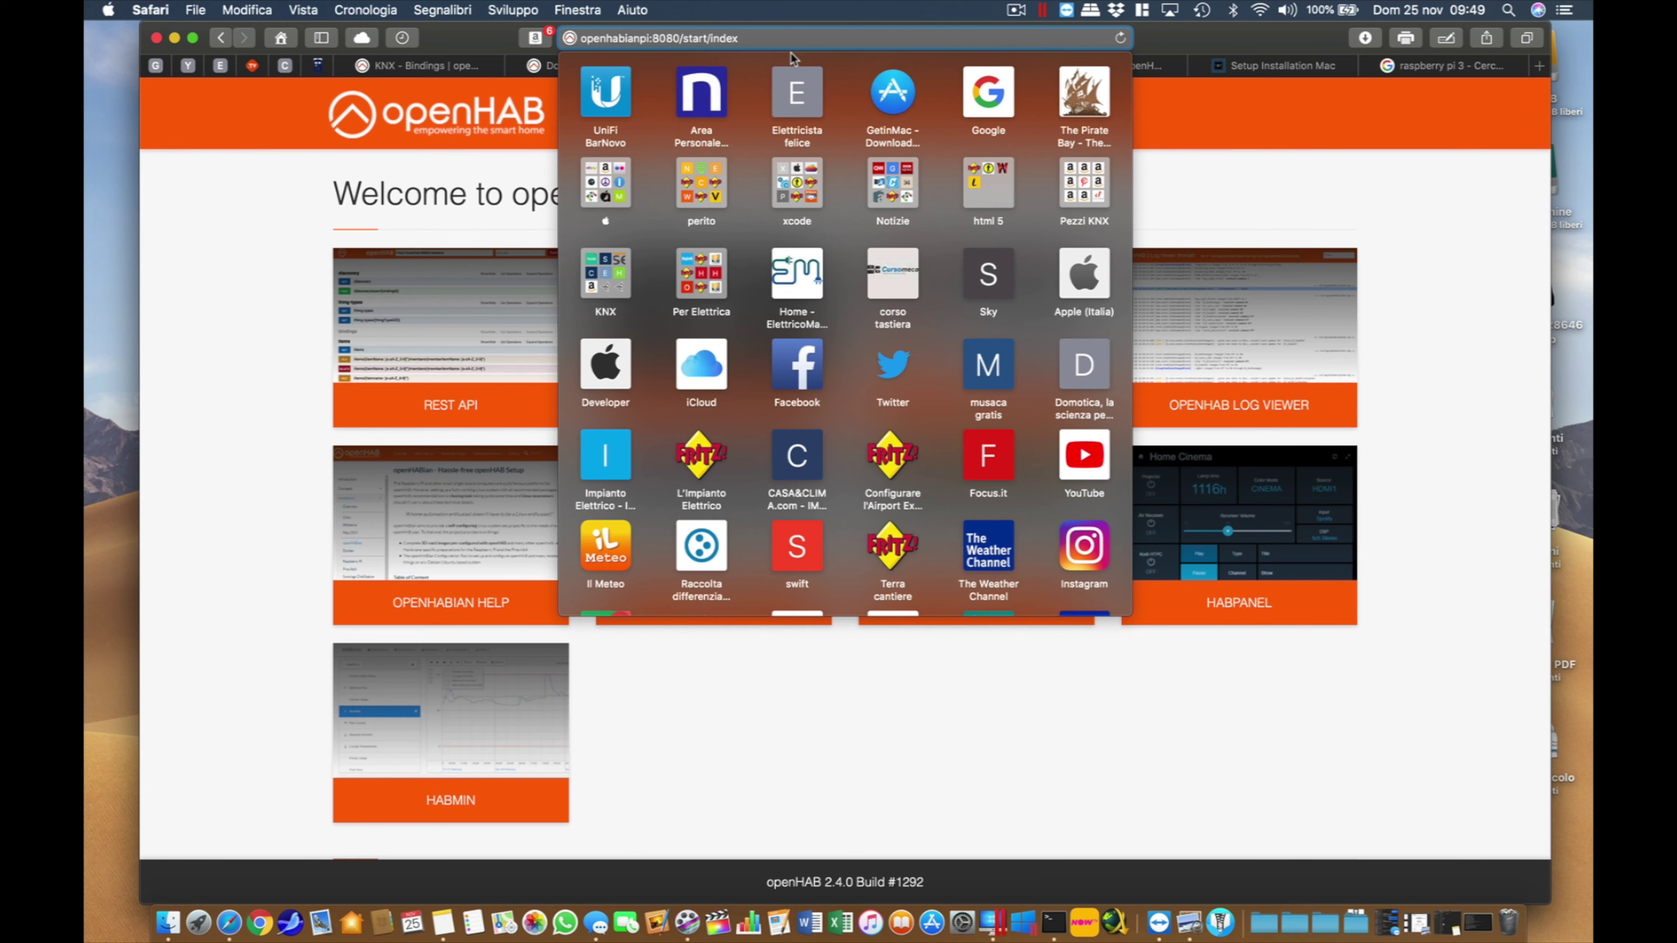
click(1204, 158)
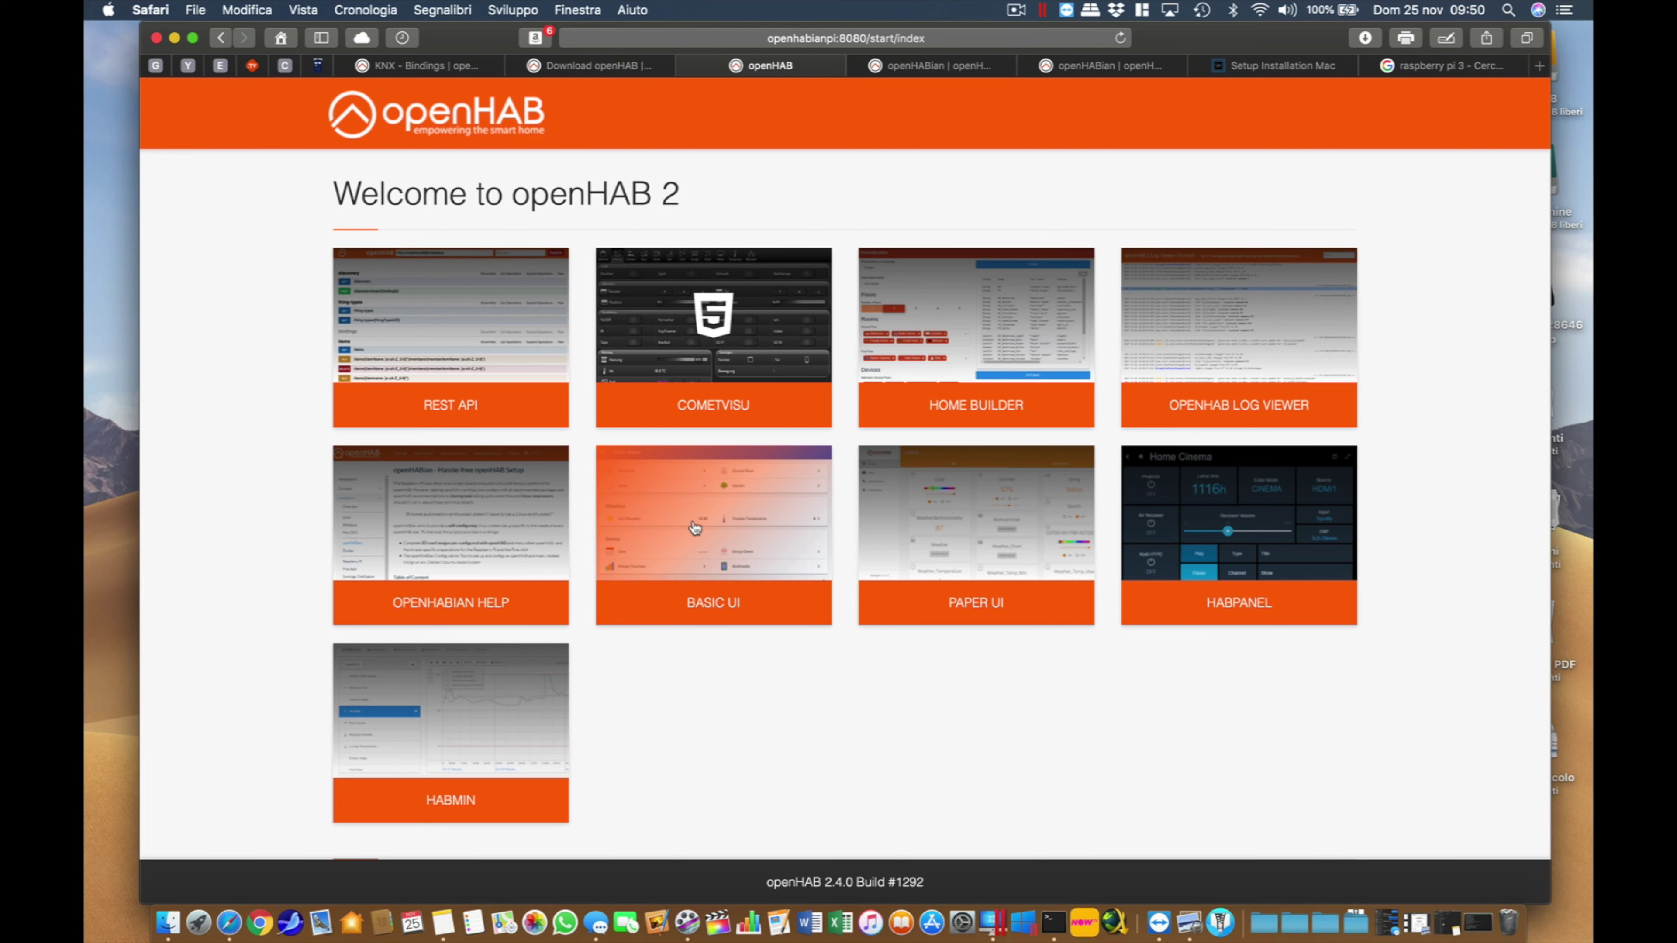
click(979, 344)
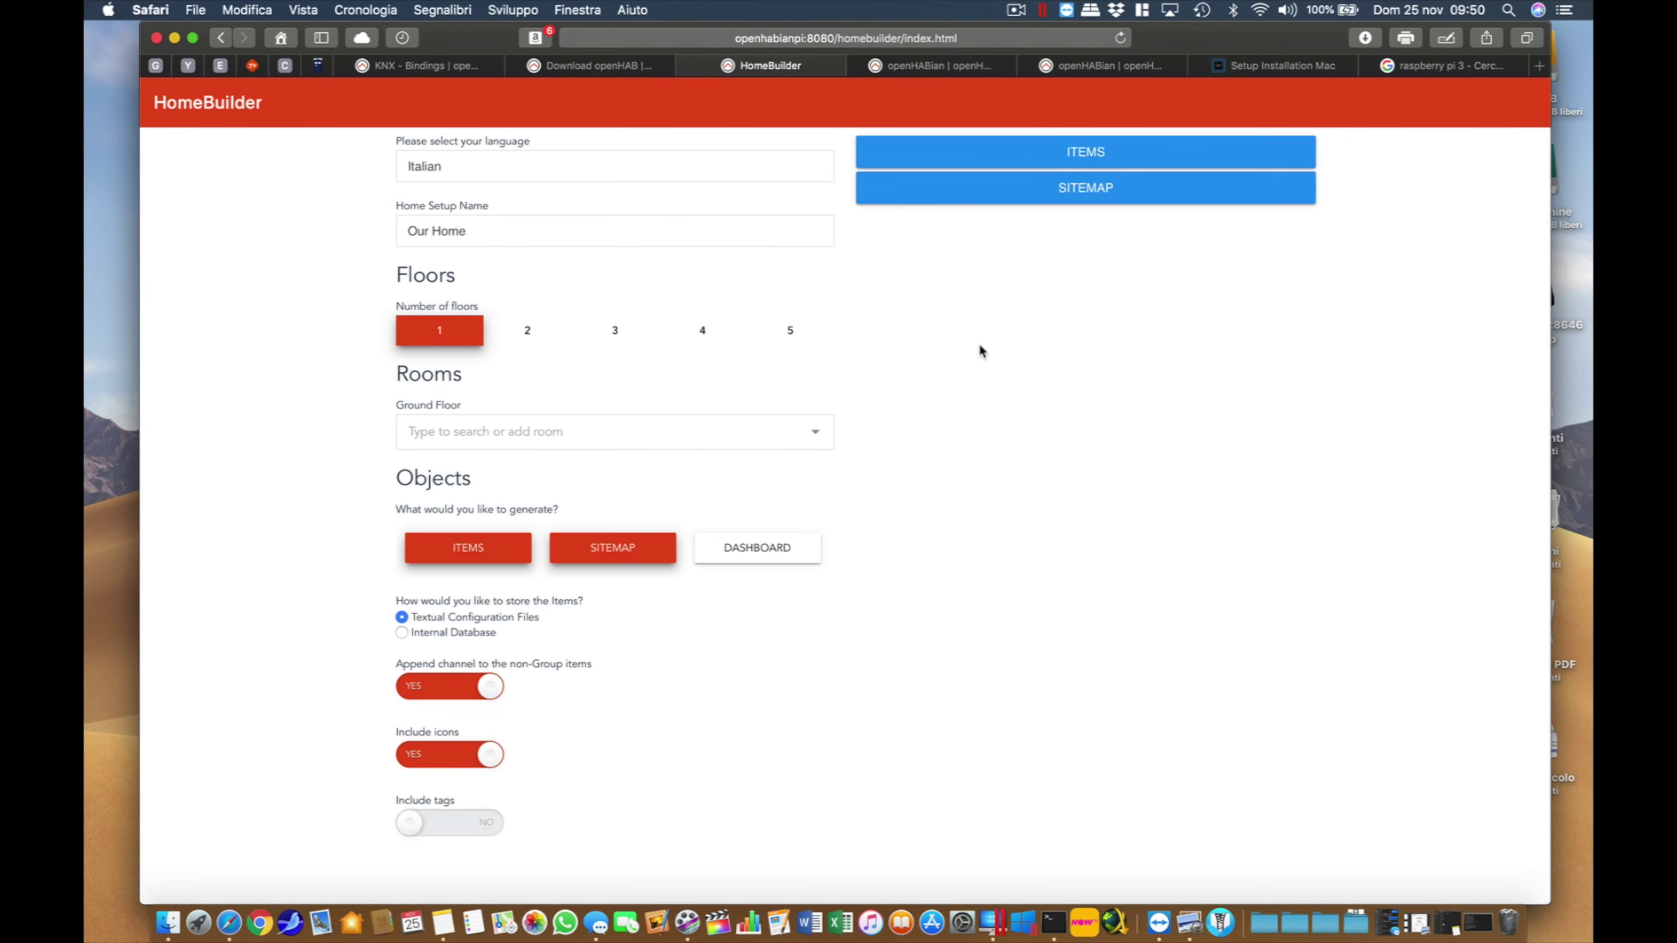
Try several floor counts in HomeBuilder, set the number of floors back to 1 and view the ground floor's room suggestions without choosing one.
click(504, 235)
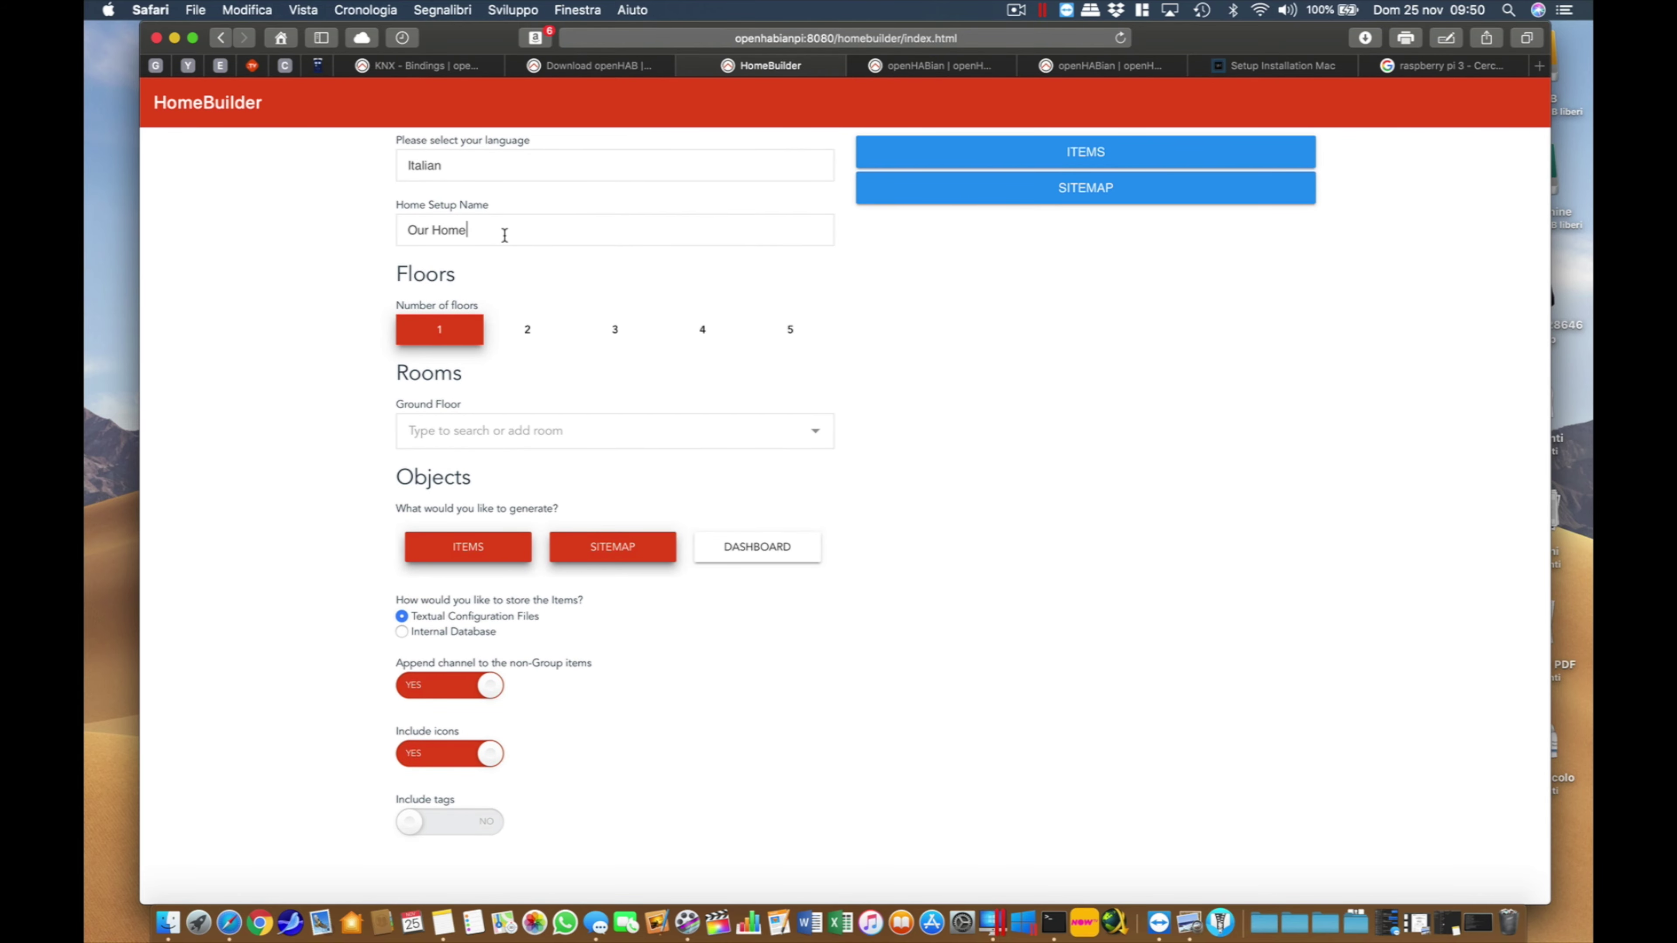
click(519, 337)
click(611, 330)
click(697, 330)
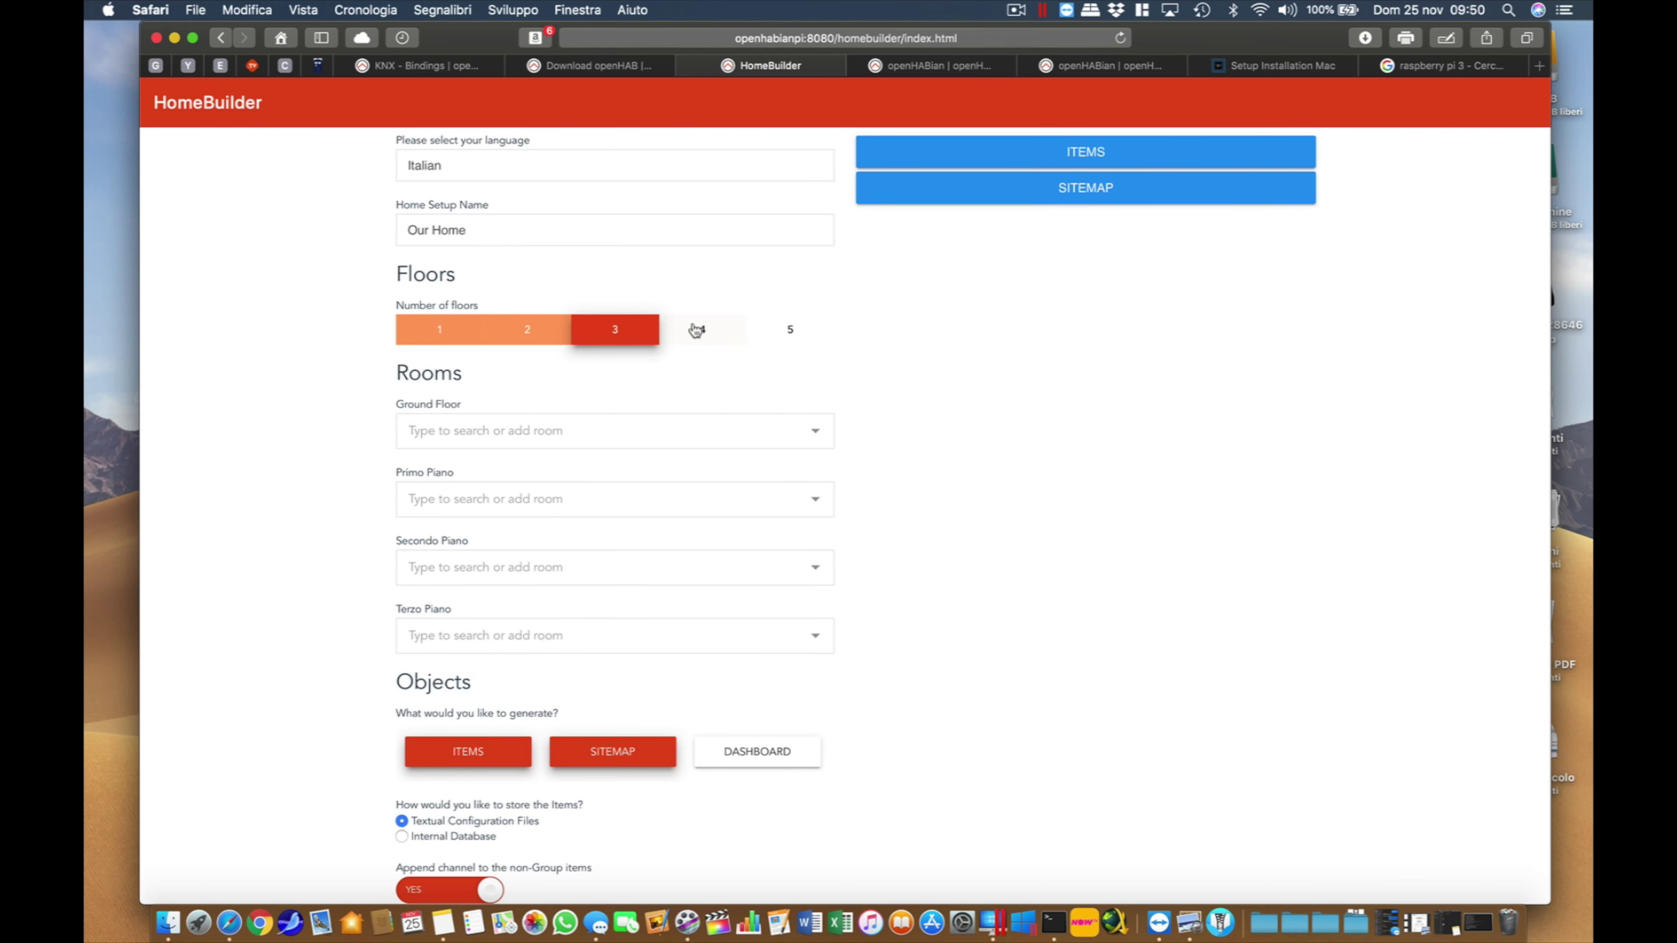
click(469, 338)
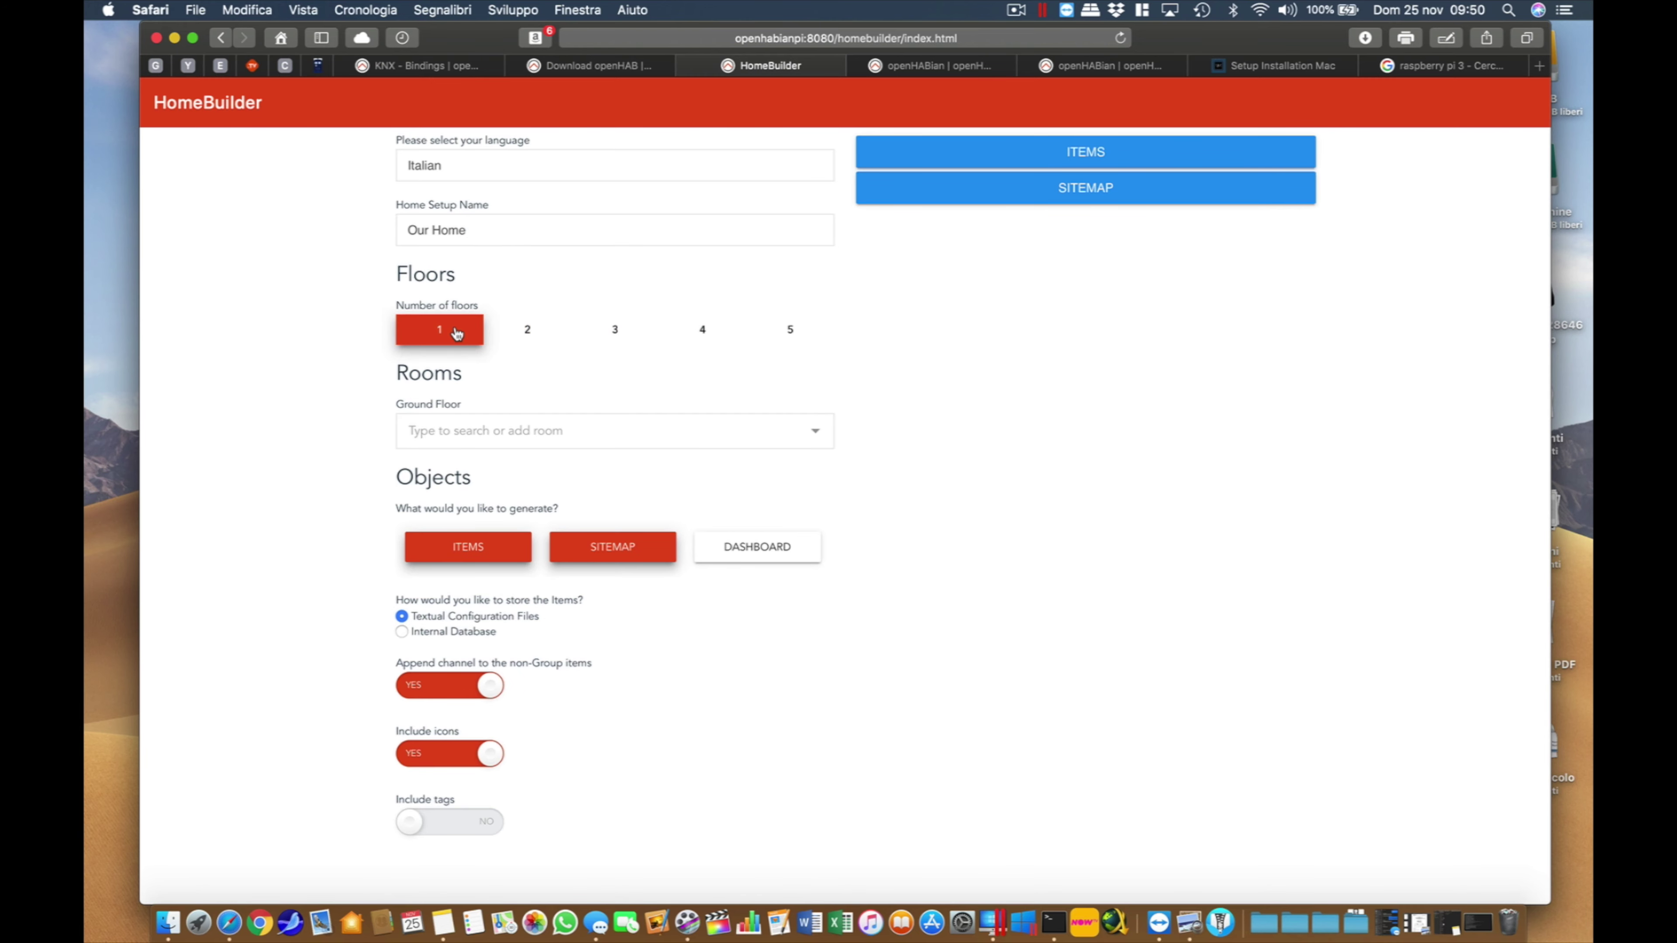
click(676, 438)
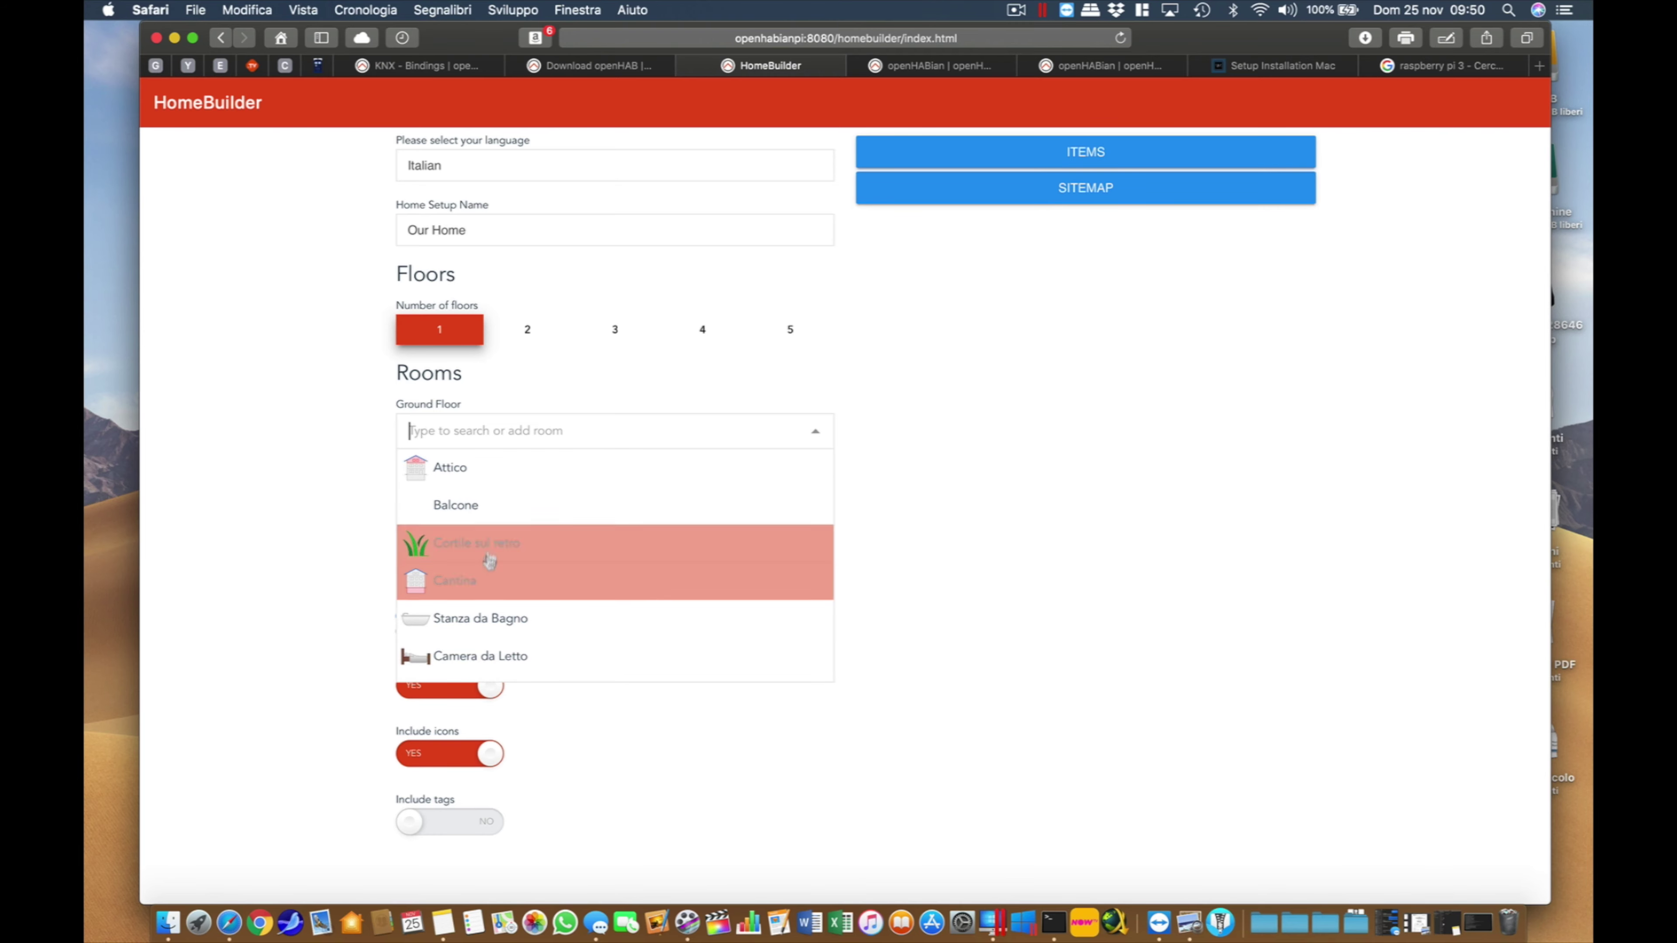
click(1155, 575)
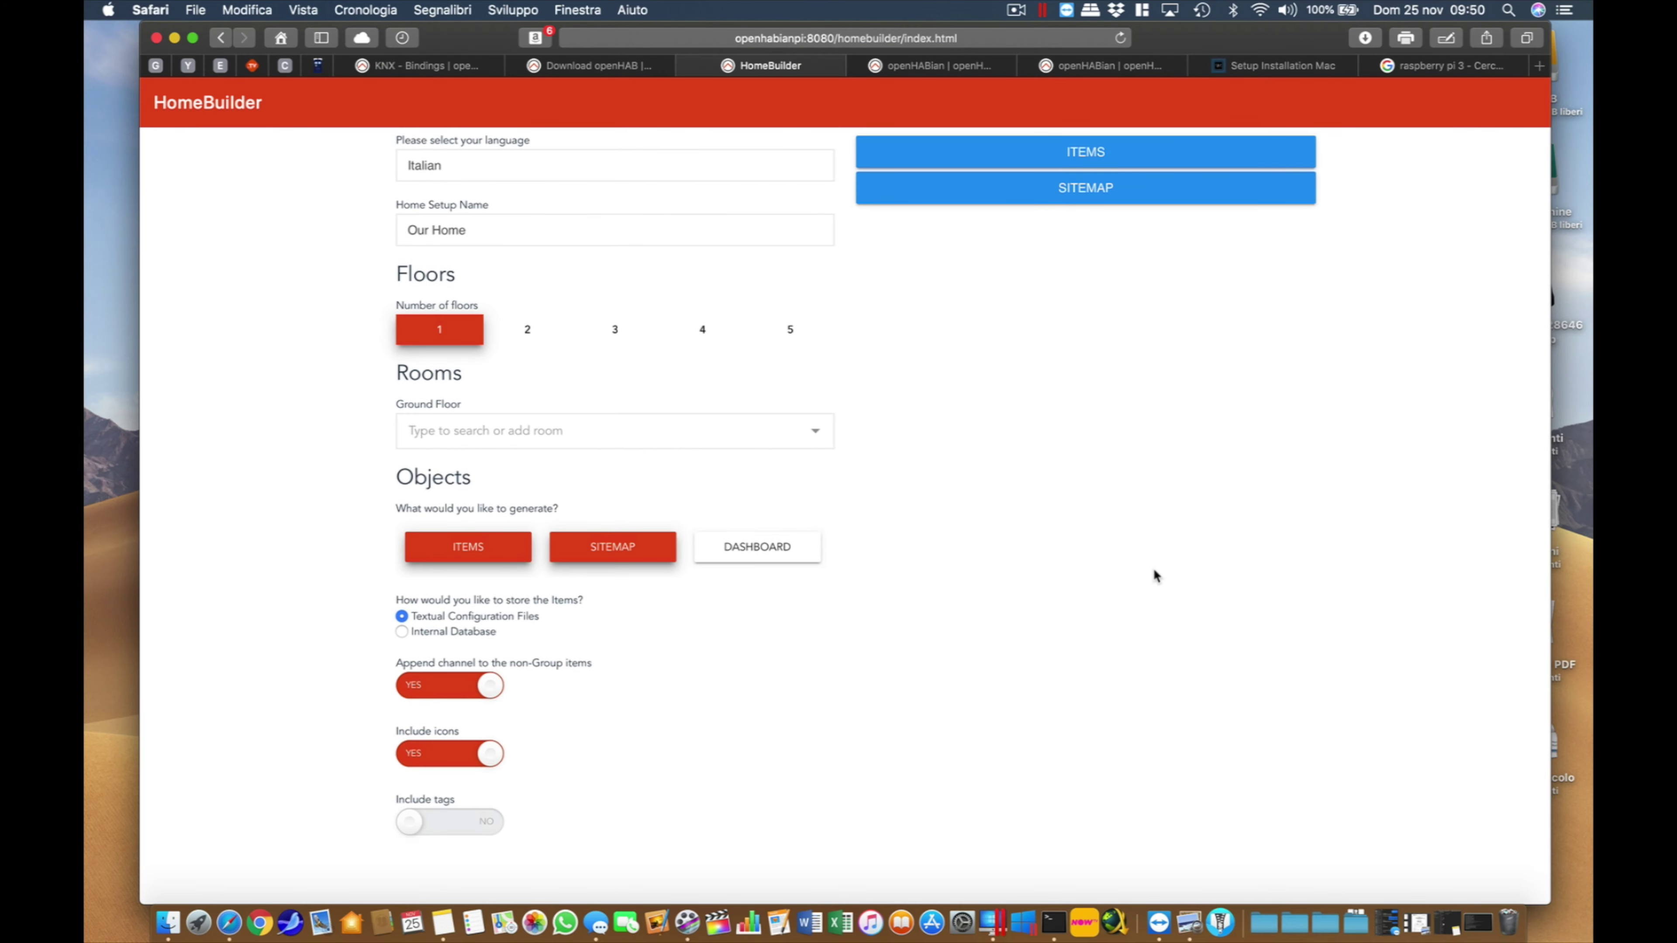